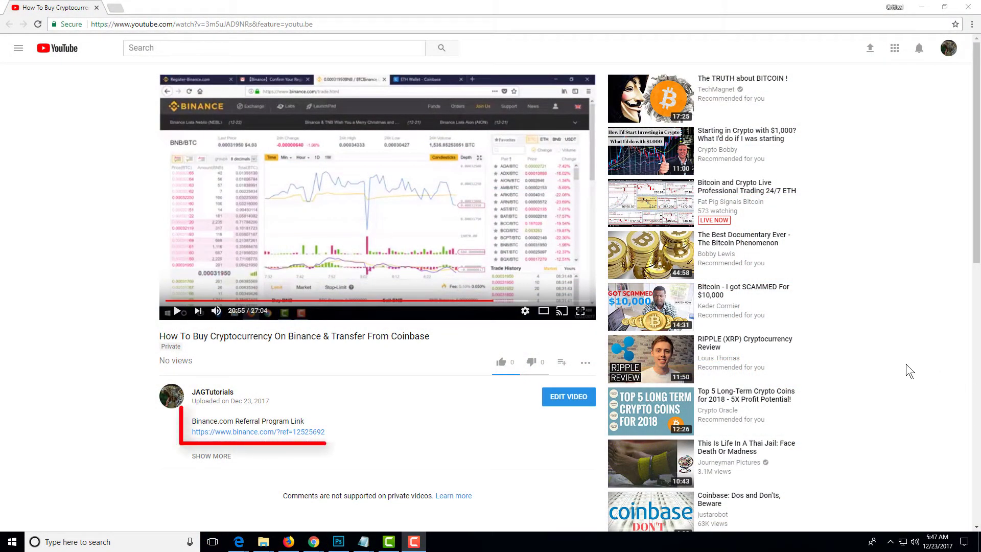
Open the binance.com referral link from the YouTube video description in a new tab
click(304, 432)
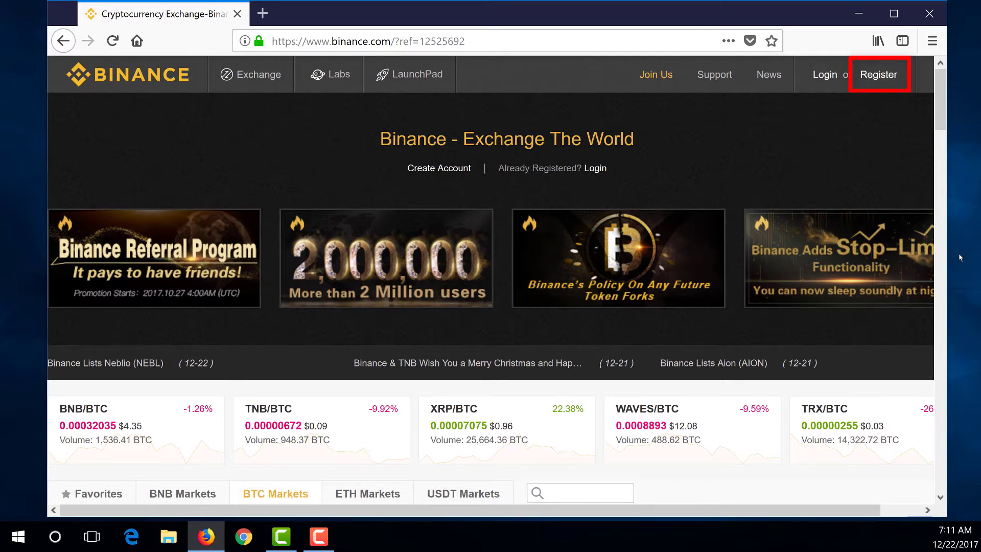
Open Binance's Register page and begin entering the account email address
click(879, 74)
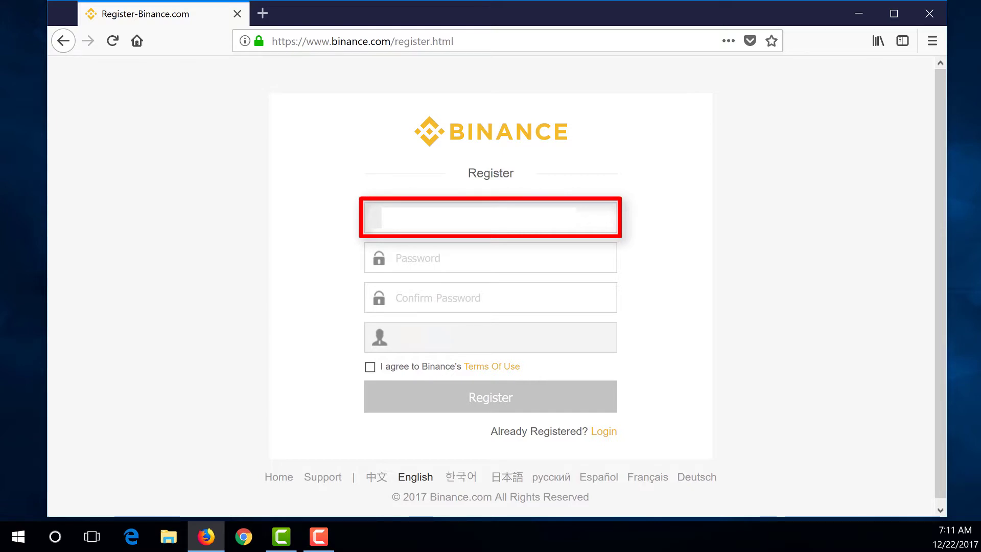
click(552, 229)
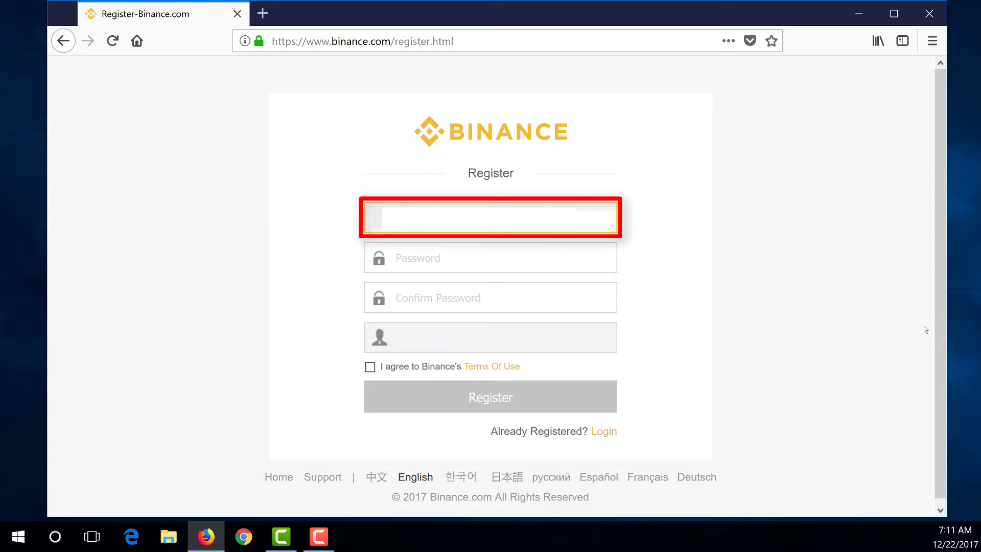
text(t)
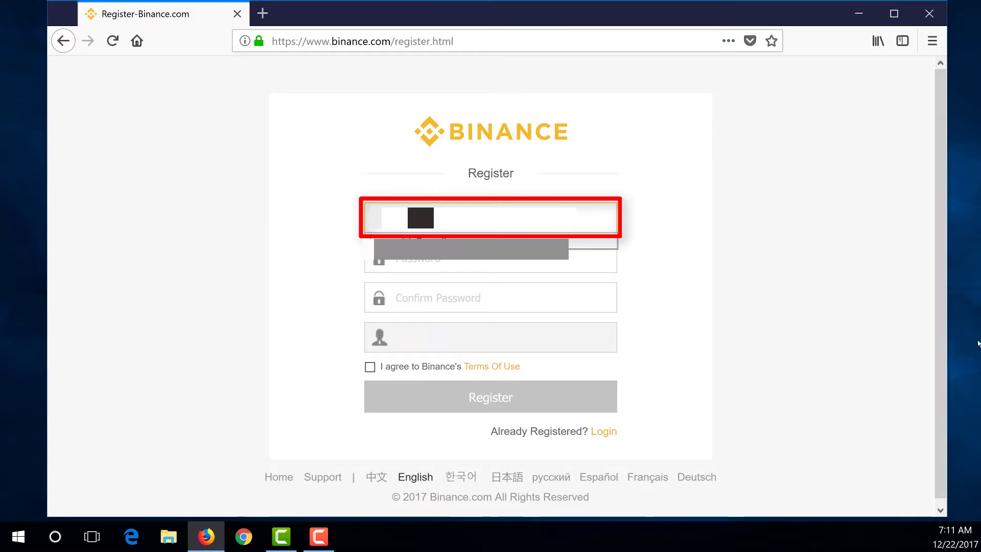
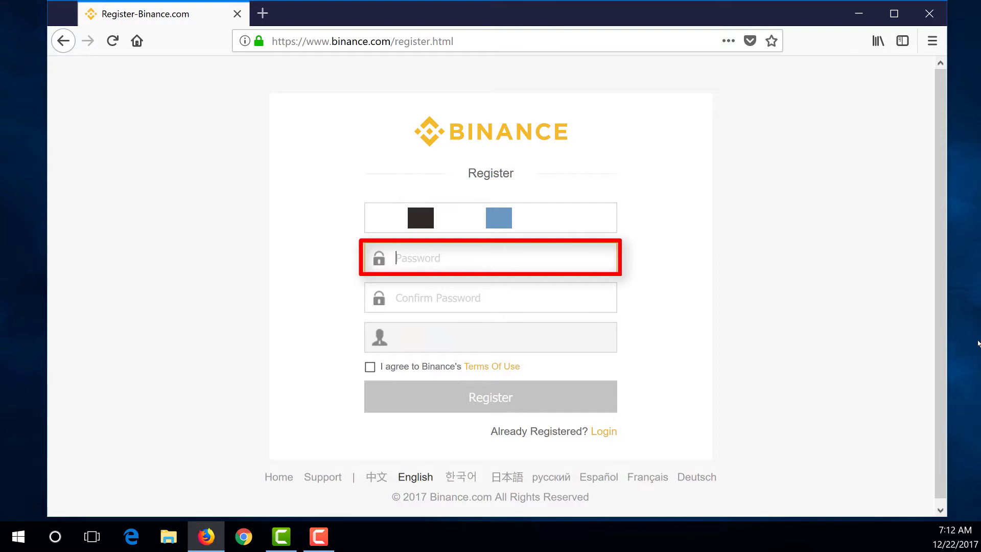
Enter the chosen account password in the registration form's Password field
text(••••••)
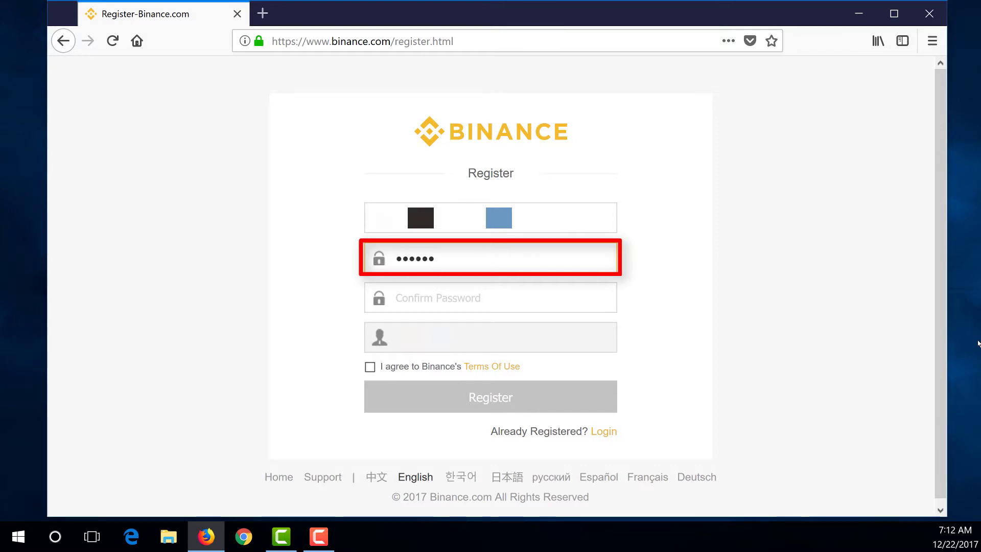
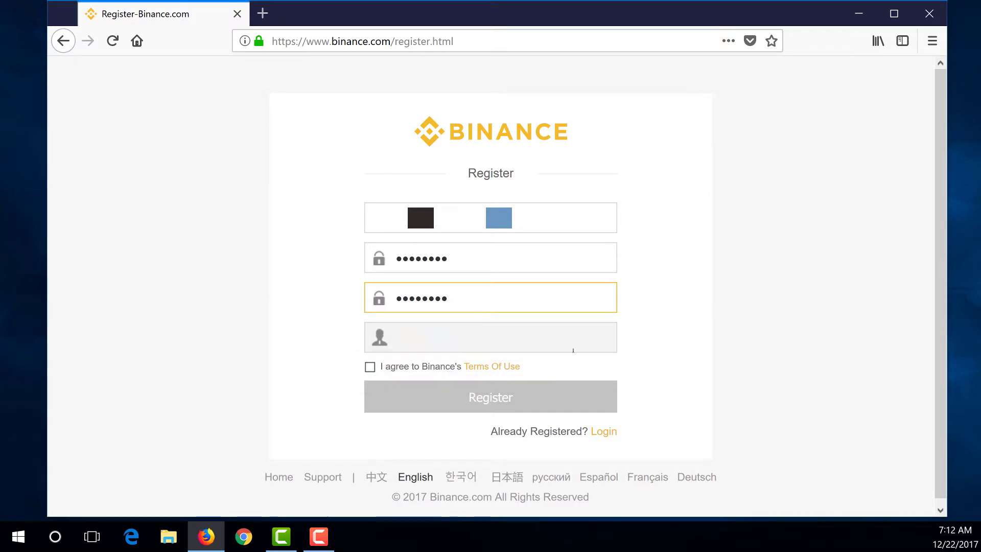
Read Binance's Terms of Use in a new tab, close it, and submit the registration form
right_click(514, 366)
click(537, 377)
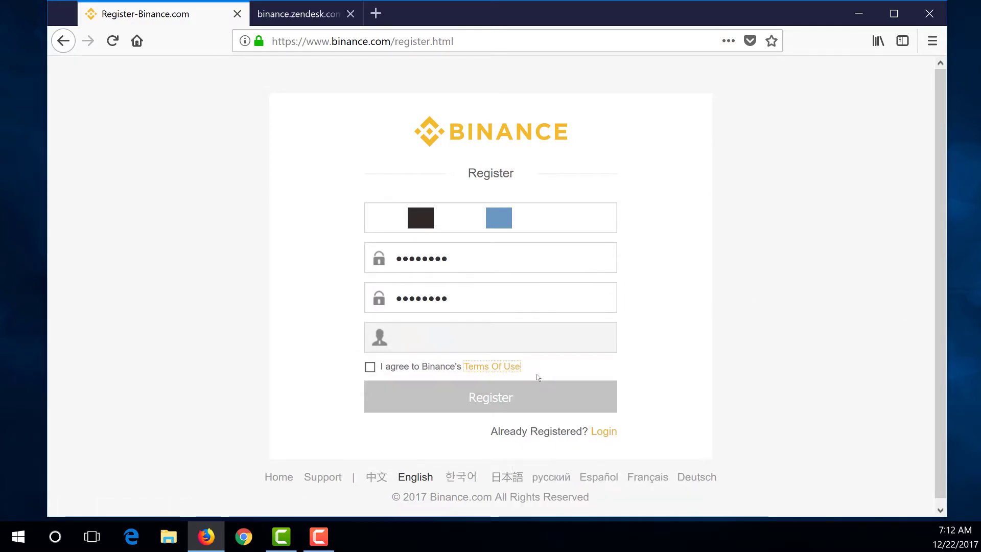
click(352, 21)
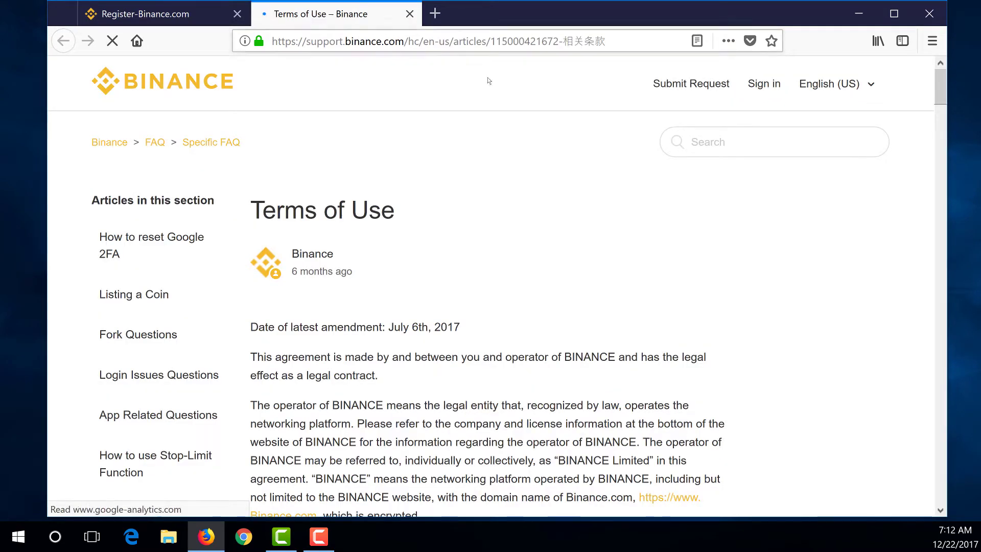
mouse_move(940, 89)
mouse_down()
mouse_move(937, 173)
mouse_move(902, 372)
mouse_move(924, 489)
mouse_move(935, 429)
mouse_move(936, 81)
mouse_up()
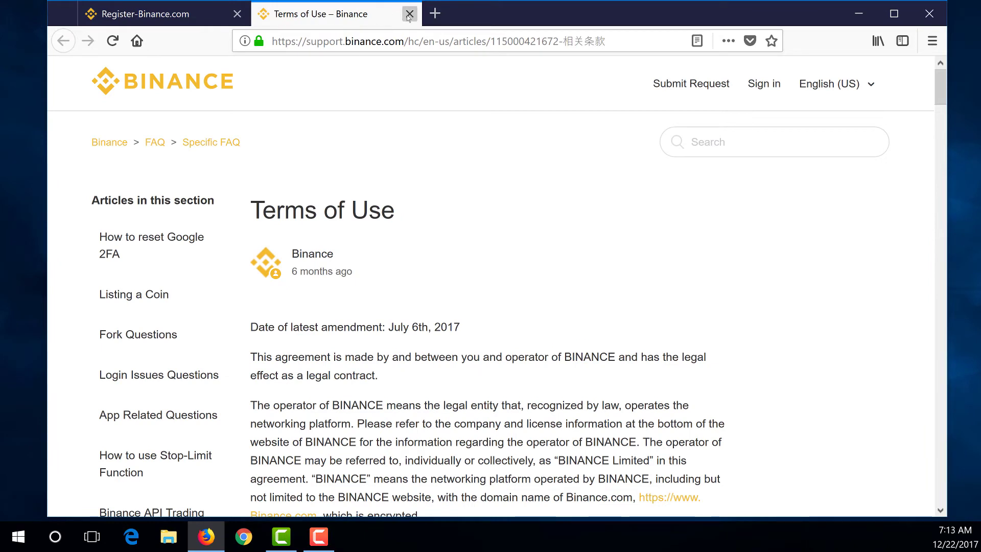
click(410, 13)
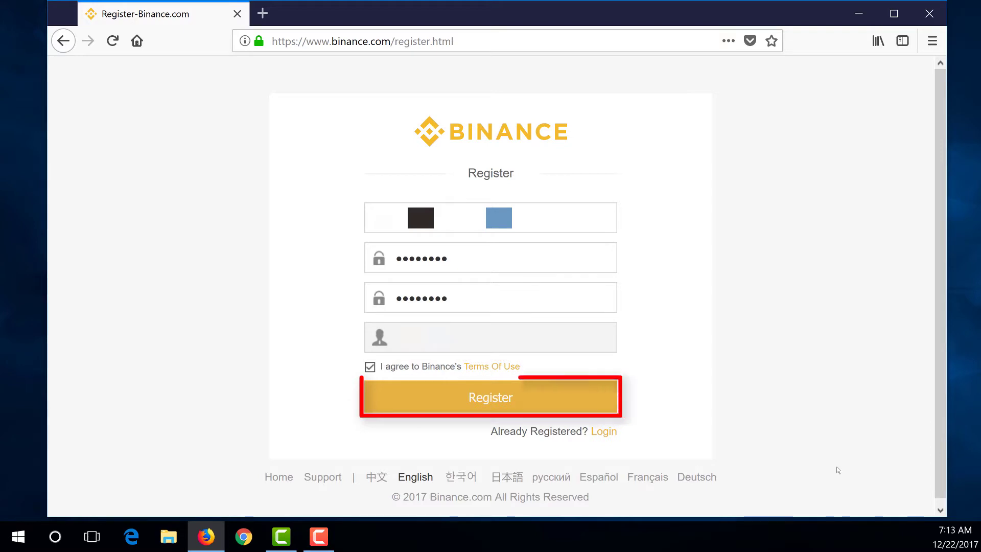
click(595, 409)
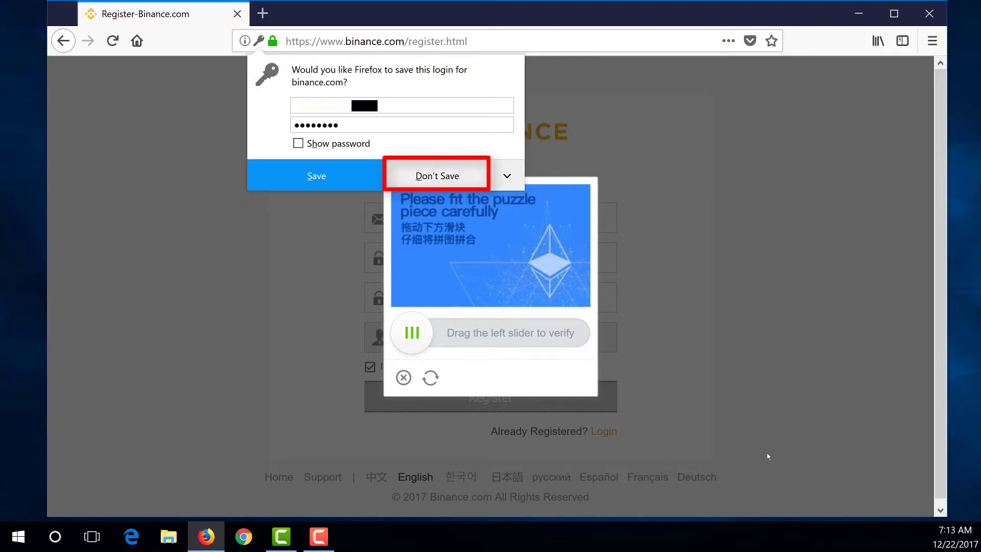
Decline Firefox's save-login prompt and slide the puzzle piece into place to pass the captcha
click(449, 180)
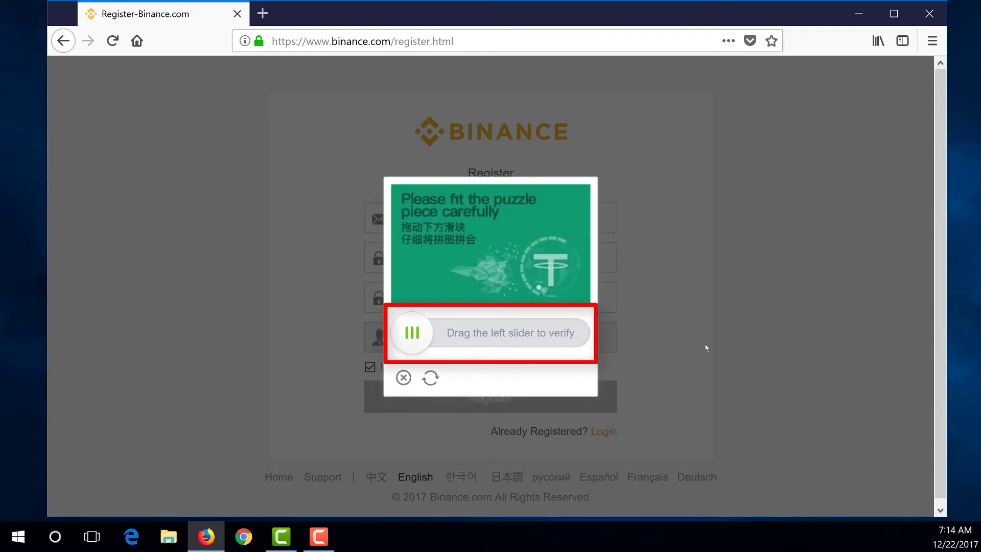
drag(419, 341, 518, 339)
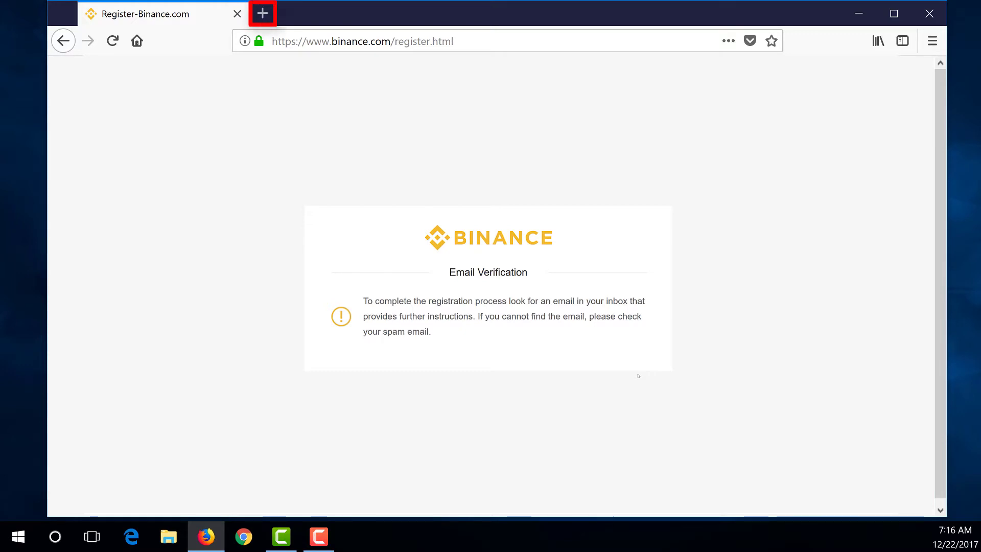
Load gmail.com in a new browser tab next to the Binance page
click(263, 15)
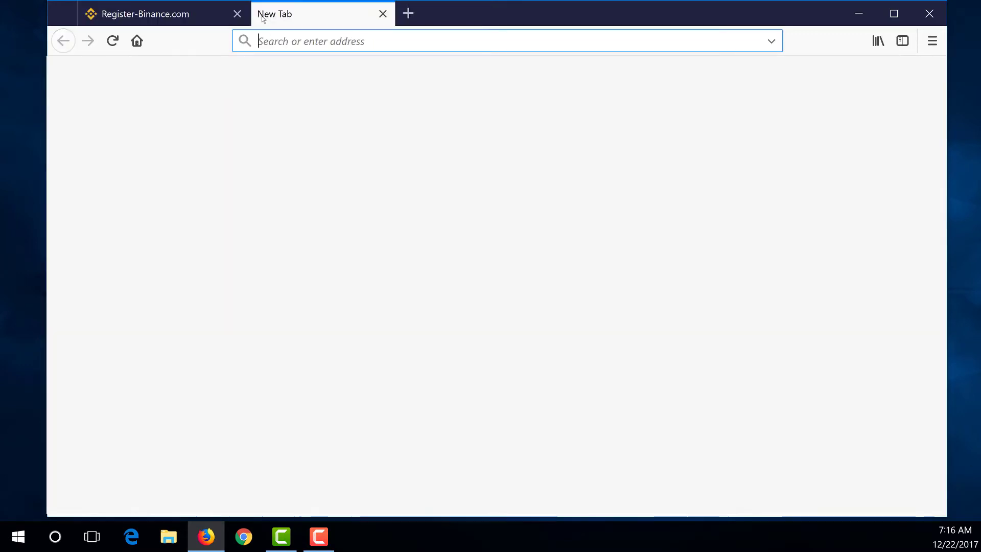
text(gmail.com/)
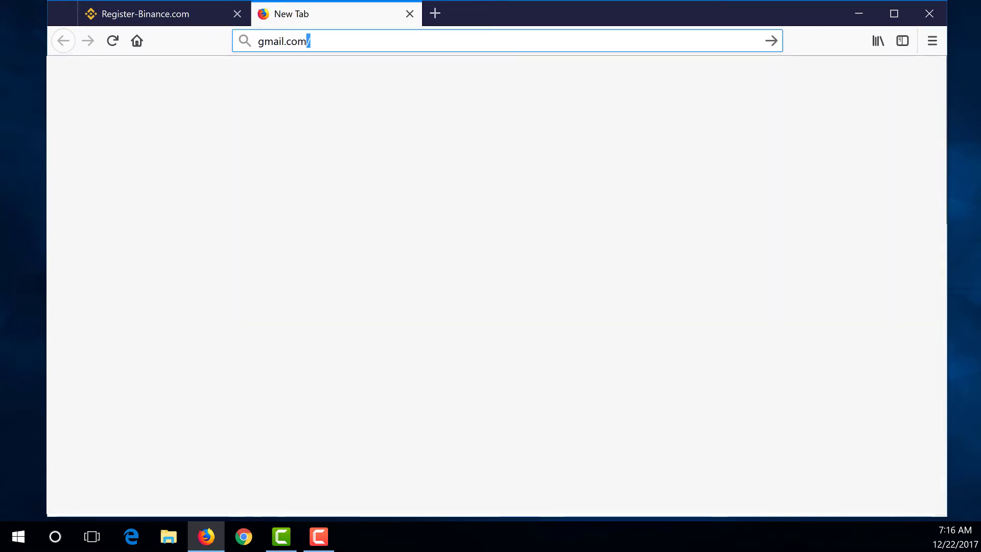
key(Return)
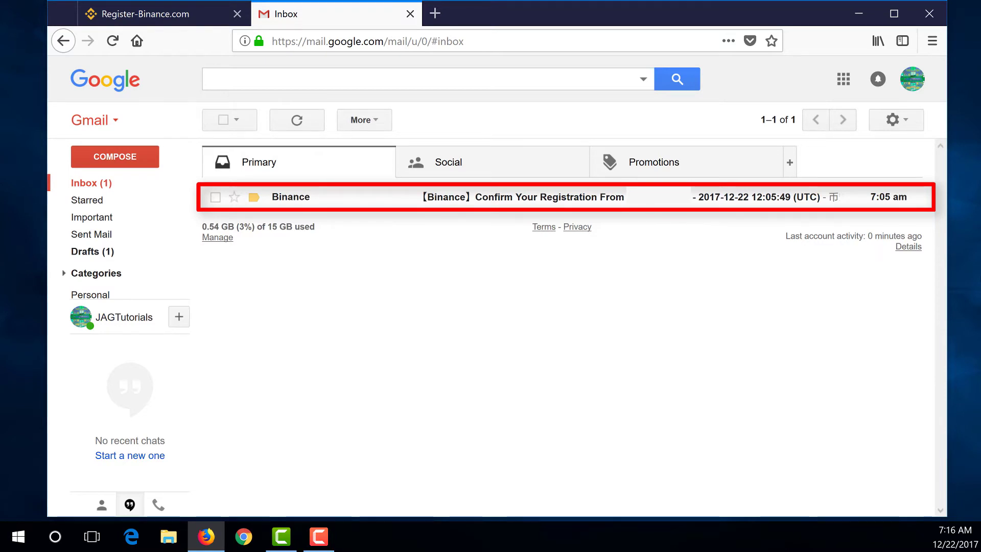
Open the Binance 'Confirm Your Registration' email and use its Verify Email button
click(701, 196)
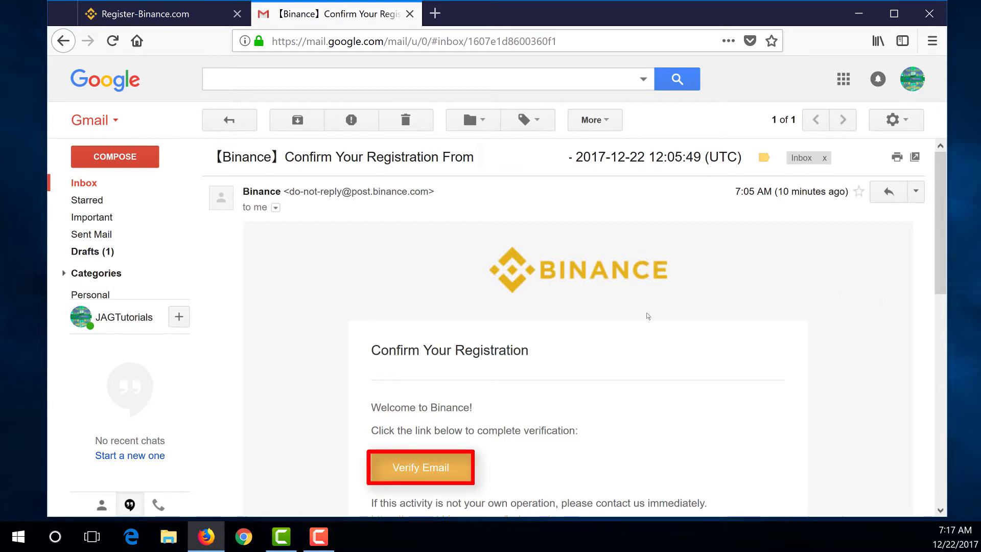
click(464, 471)
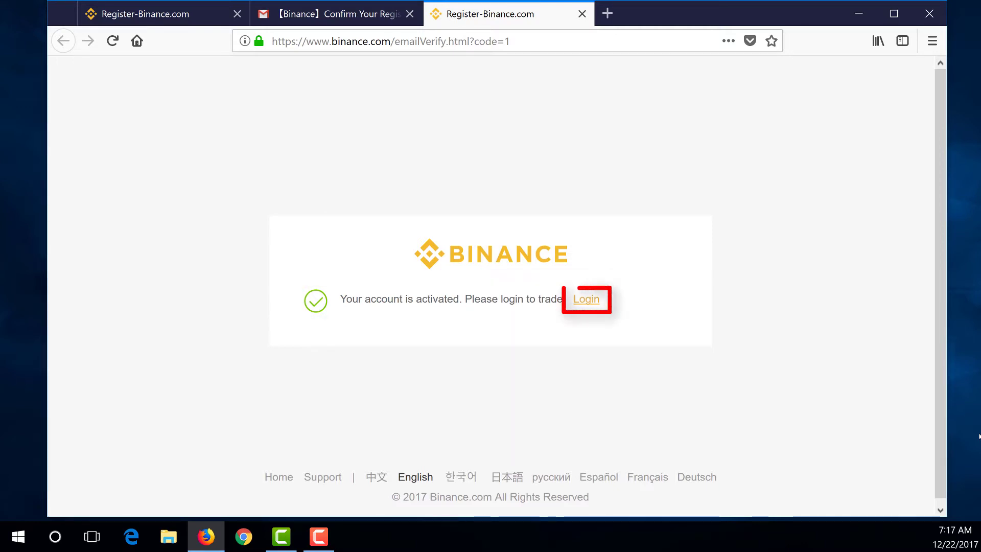
Go from the activation page to the Binance login form and focus its Email field
click(586, 300)
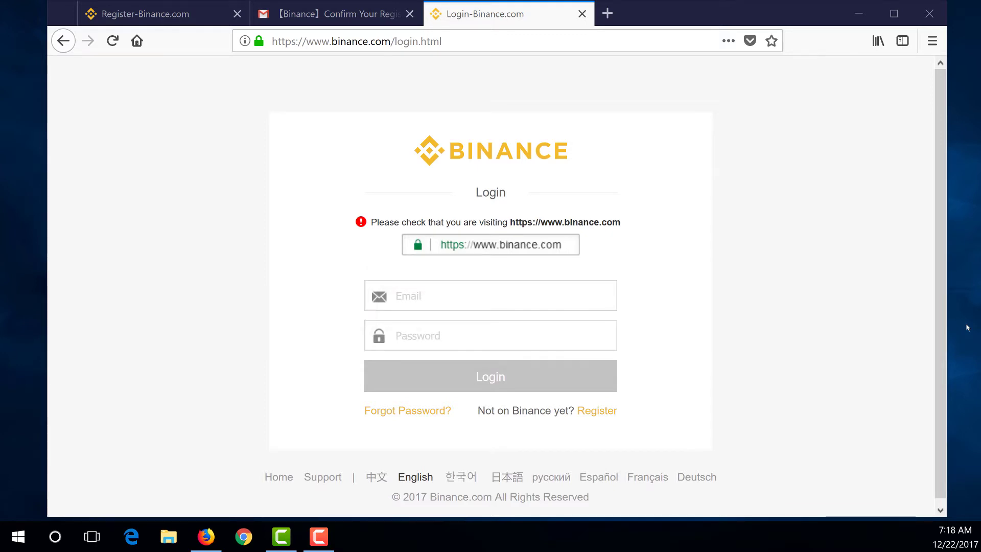
click(601, 292)
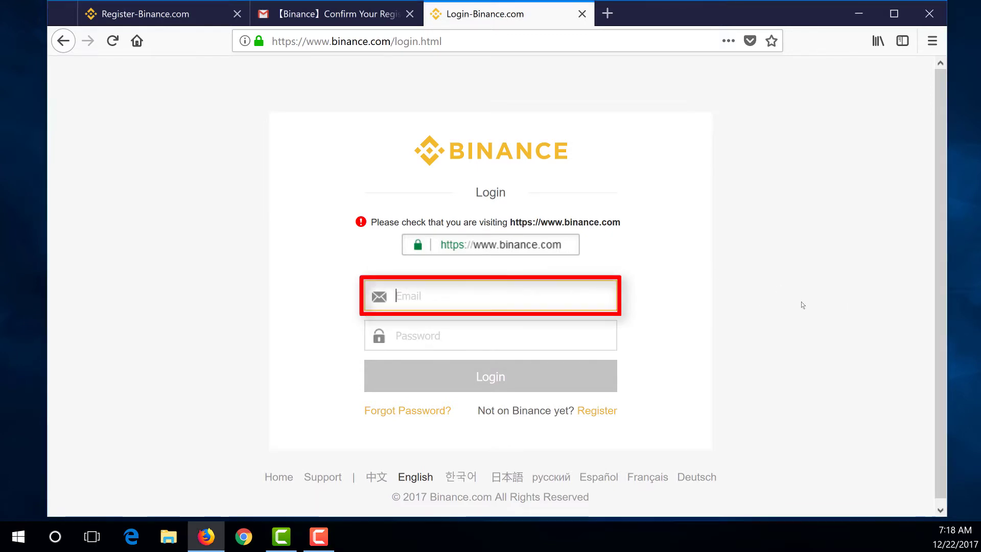
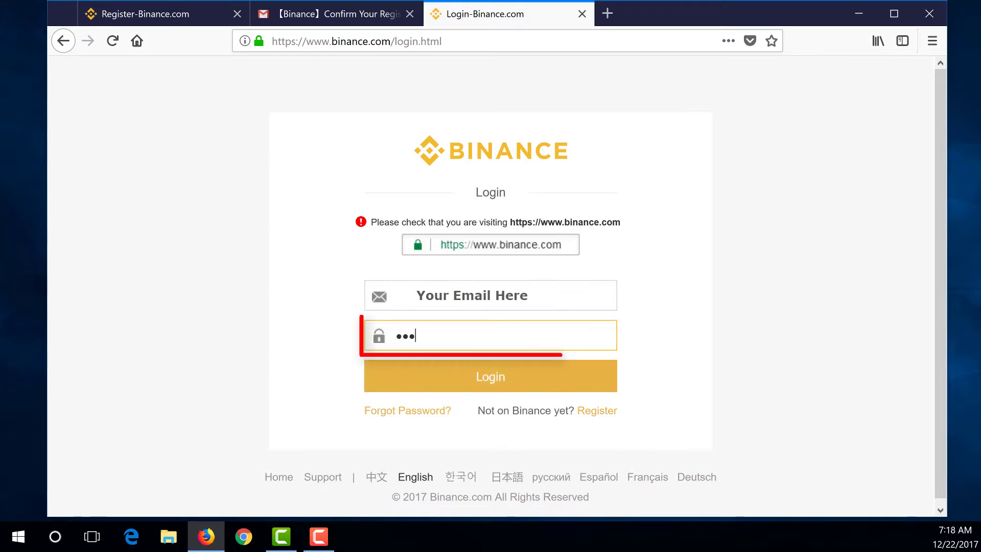
Enter the account password in the Binance login form's Password field
text(•••••)
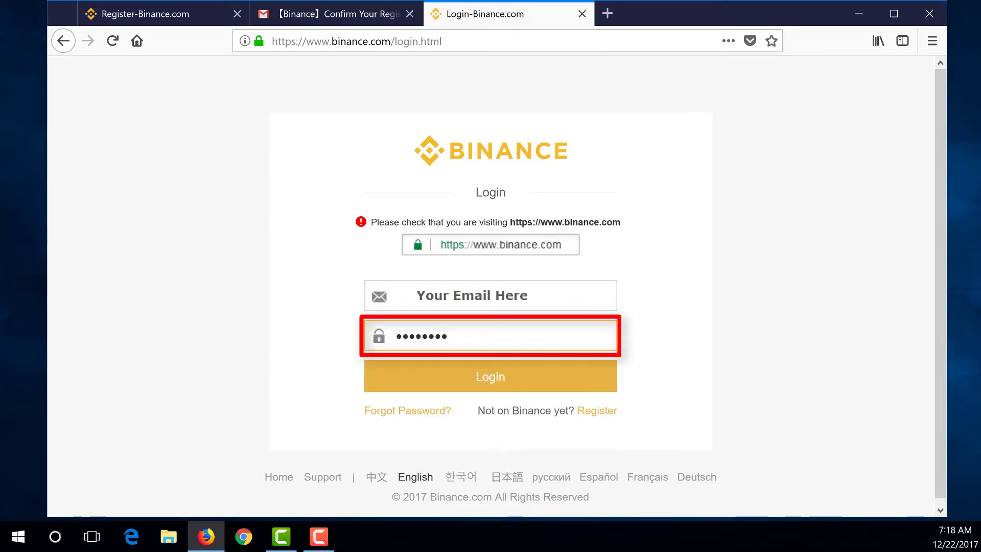
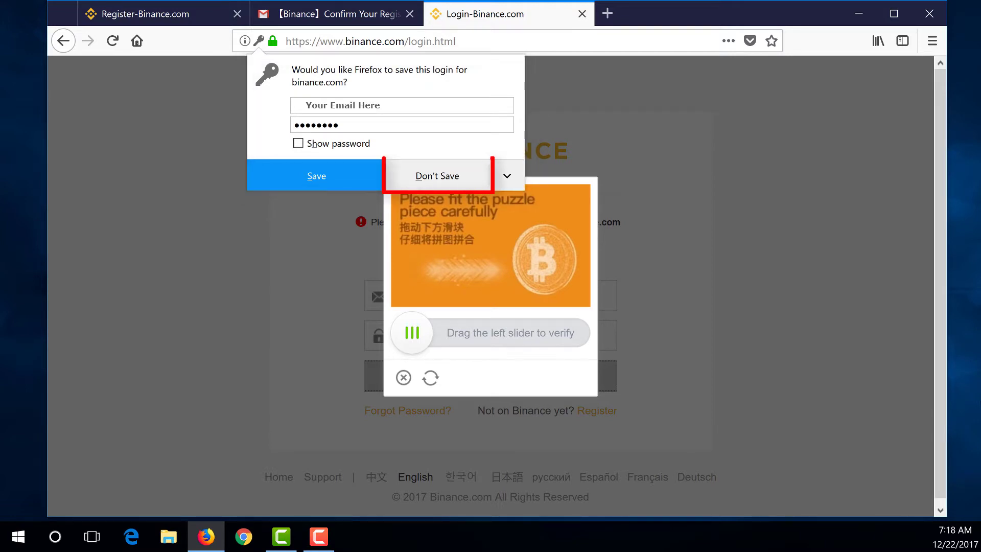
Decline Firefox's offer to save the login and slide the puzzle piece into place
click(435, 187)
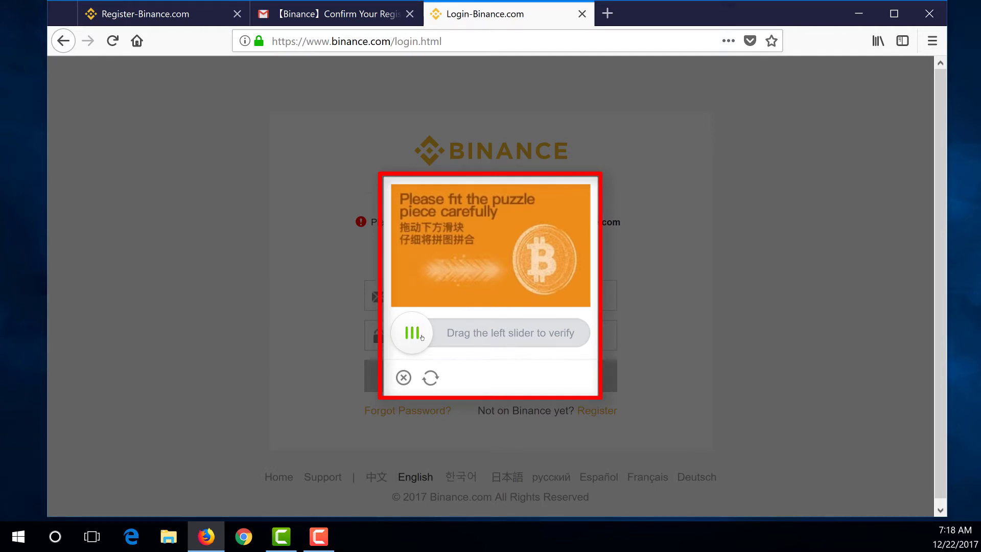
drag(422, 338, 538, 338)
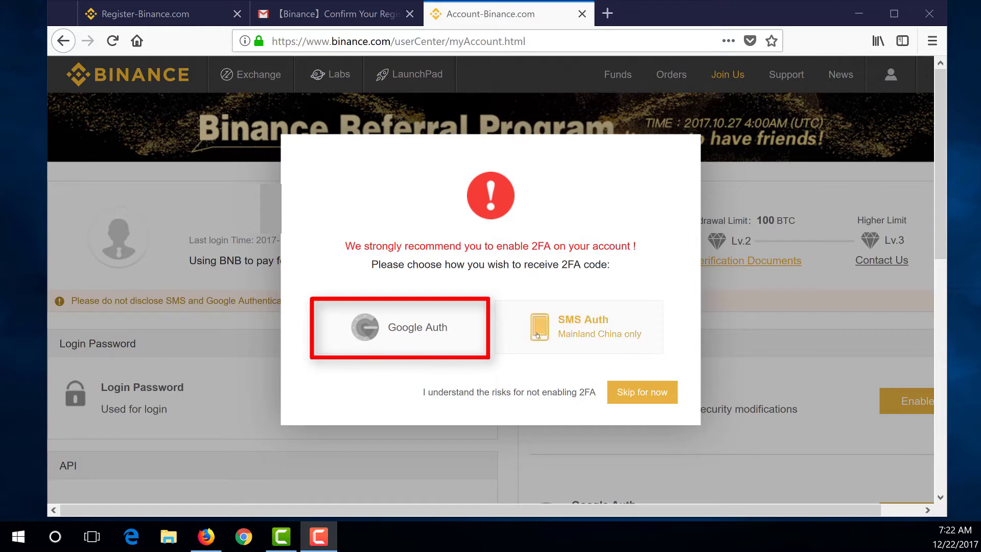
Pick Google Authenticator as the two-factor method in the 2FA recommendation dialog
click(456, 325)
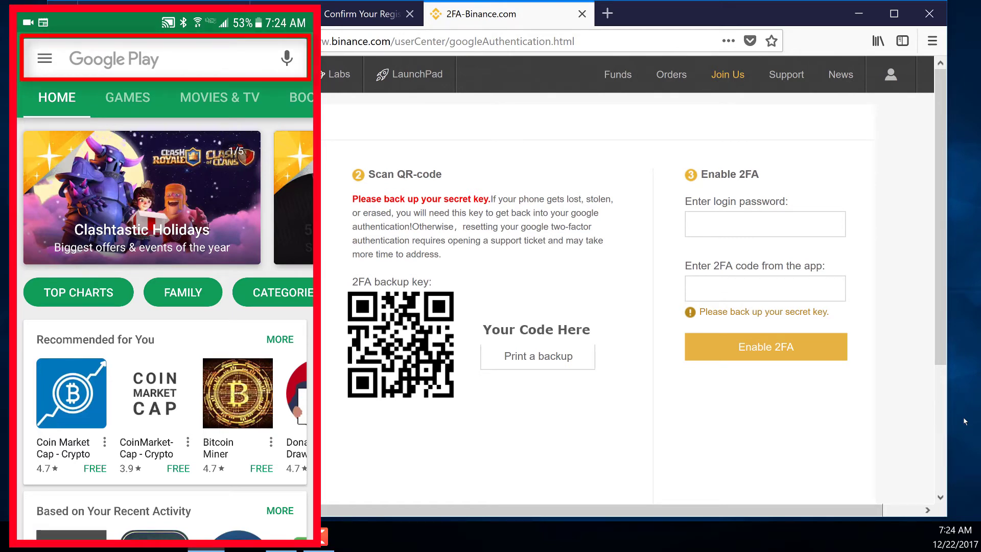
Search Google Play for 'google auth' and open the Google Authenticator listing
text(goog)
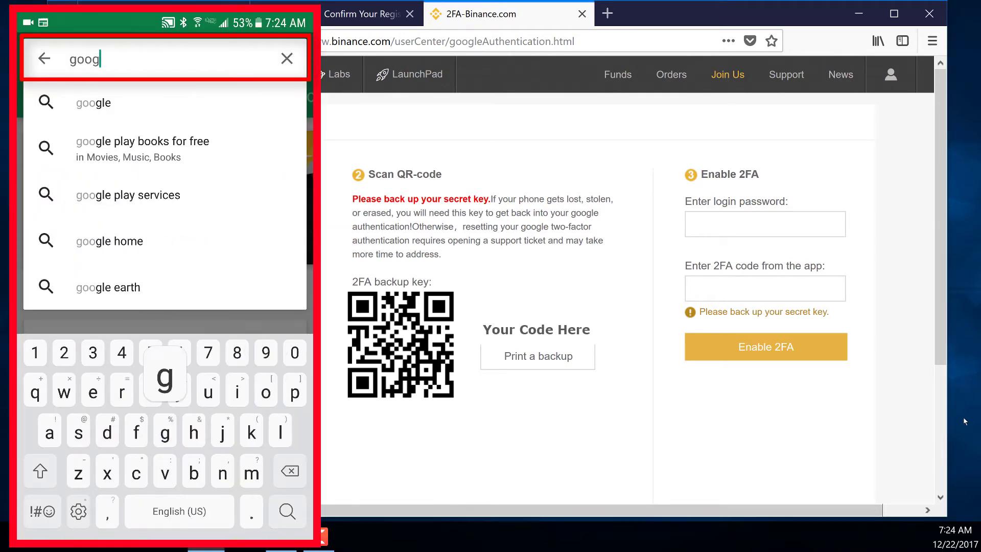
text(le auth)
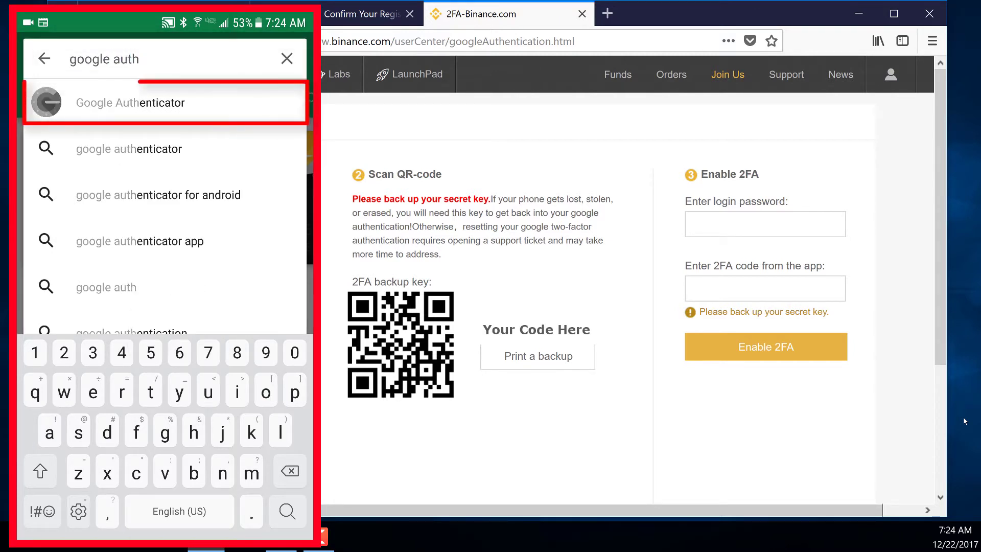
click(130, 102)
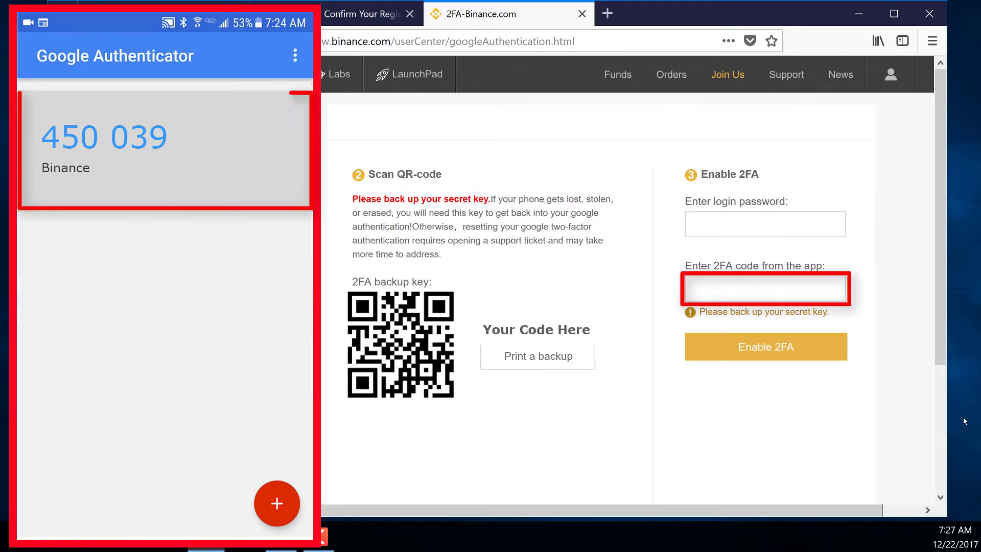
click(783, 227)
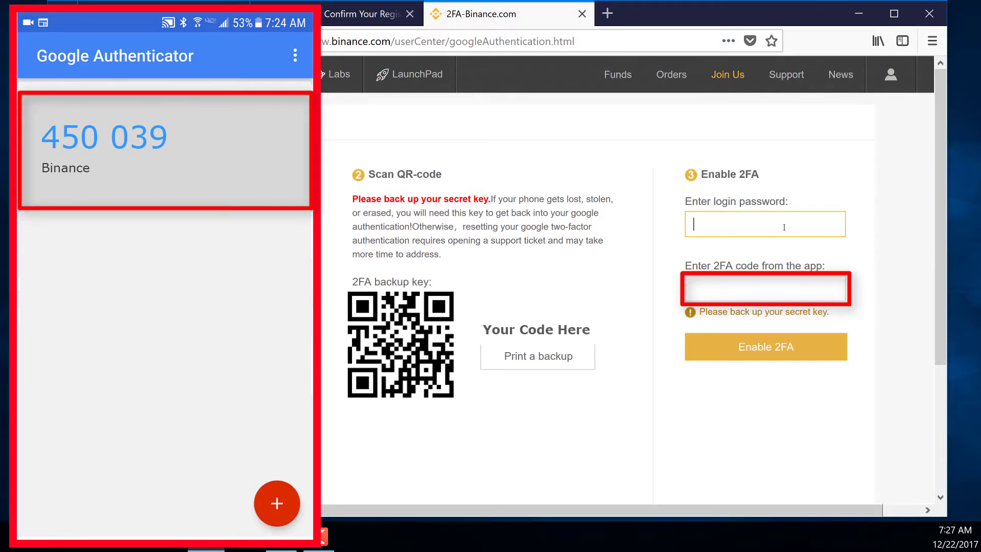
text(••••••••)
click(813, 287)
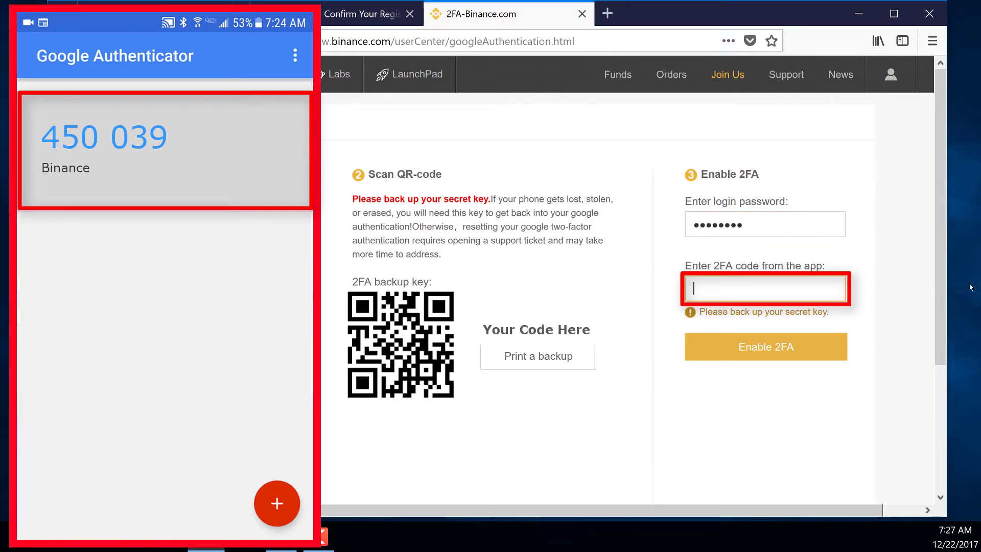
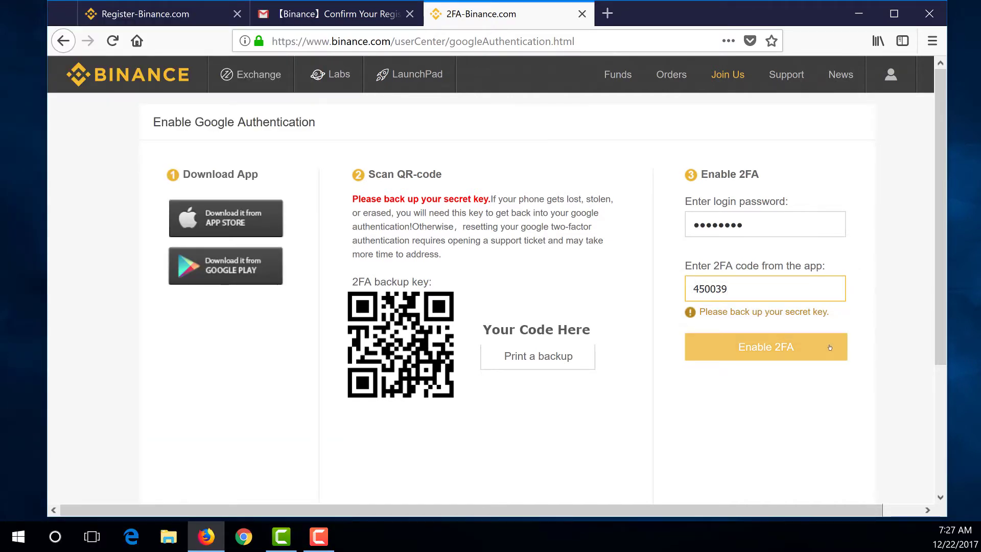
Submit the Enable 2FA form to activate Google Authenticator protection
key(Return)
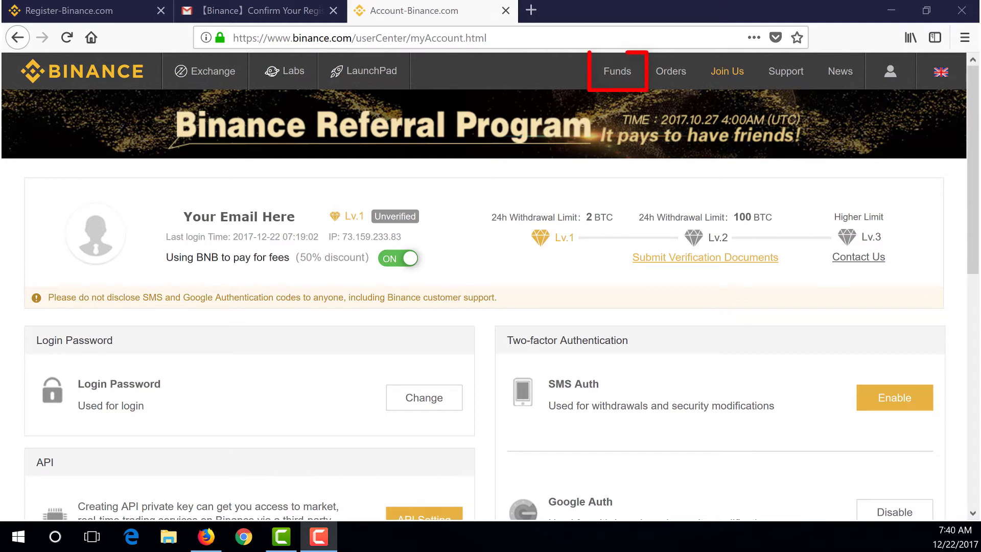
Go to Funds > Deposits & Withdrawals to view all coin balances
mouse_move(619, 81)
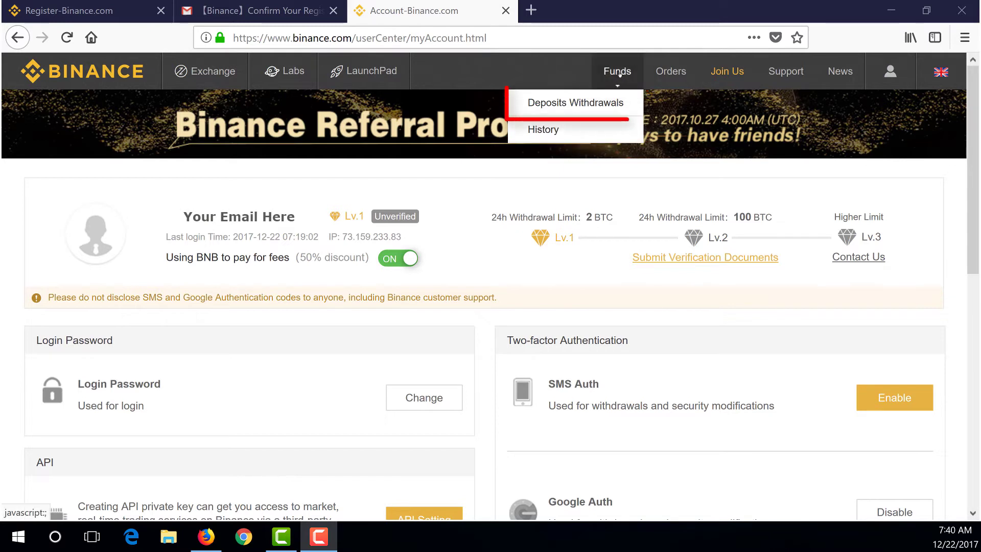
click(622, 104)
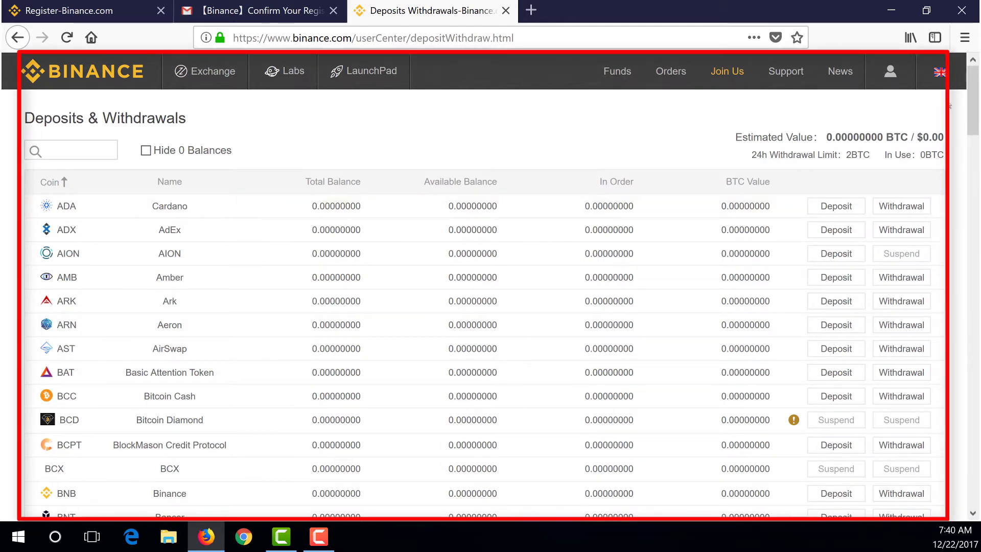
mouse_move(970, 94)
mouse_down()
mouse_move(973, 466)
mouse_move(973, 92)
mouse_up()
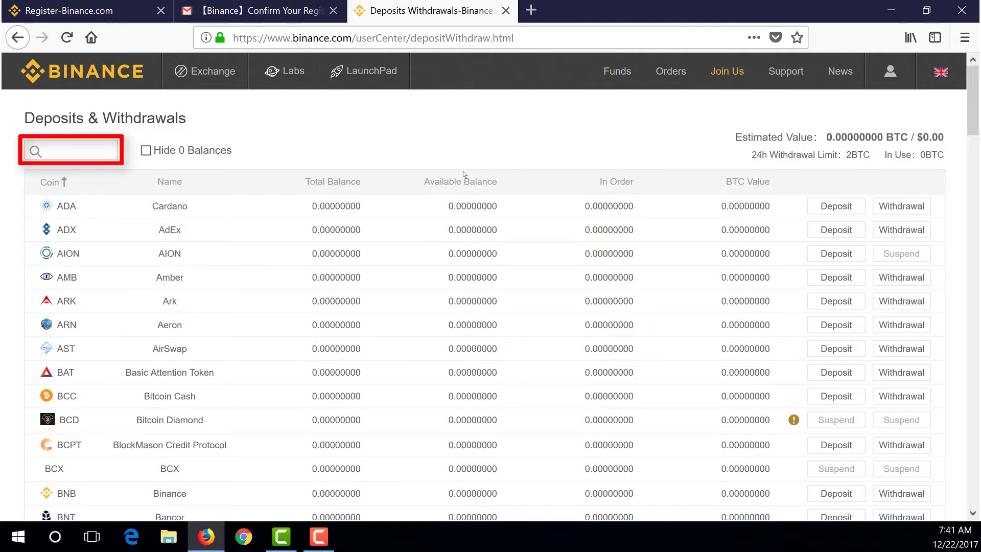
Search the coin list for 'ethereum' to show only ETH and ETC
click(94, 148)
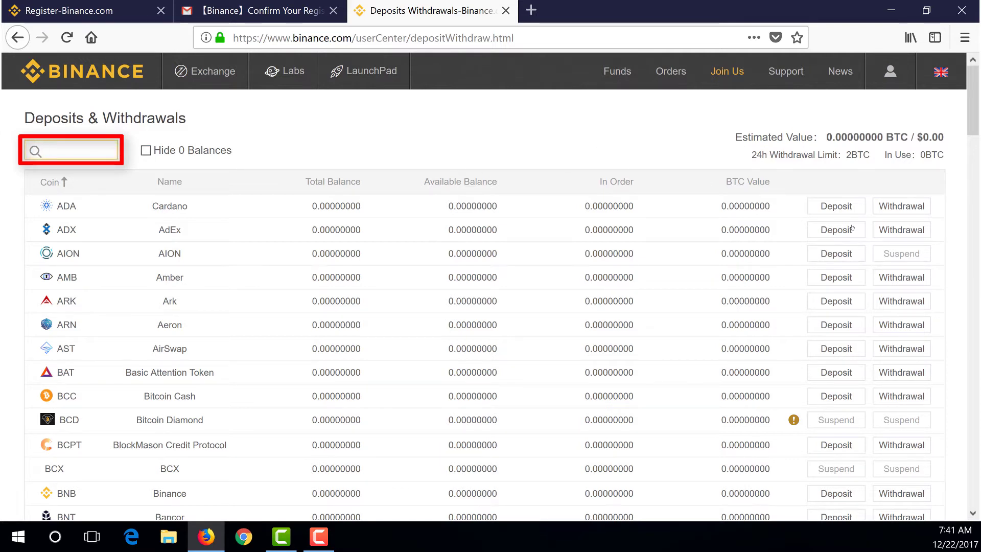
text(ethereum)
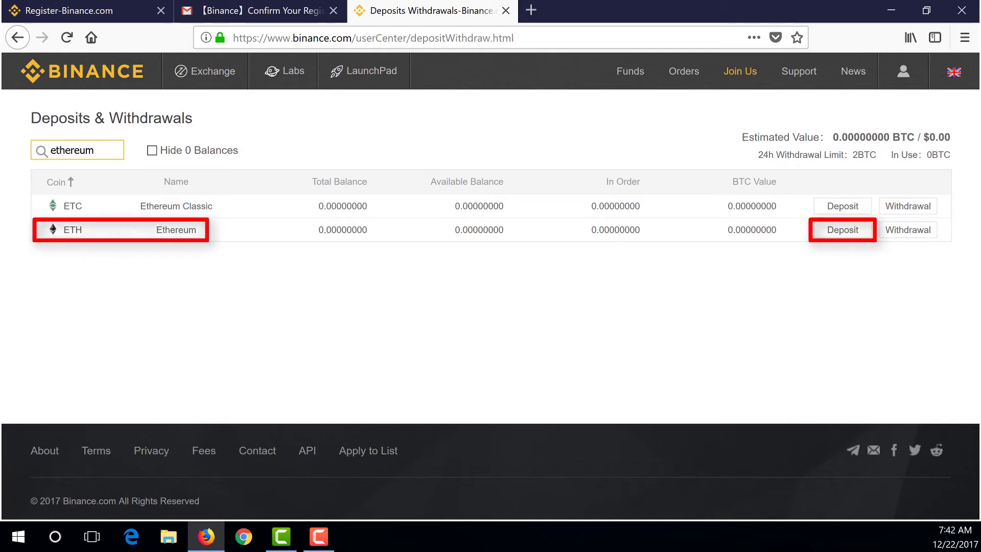
Show the ETH deposit address and copy it to the clipboard
click(861, 234)
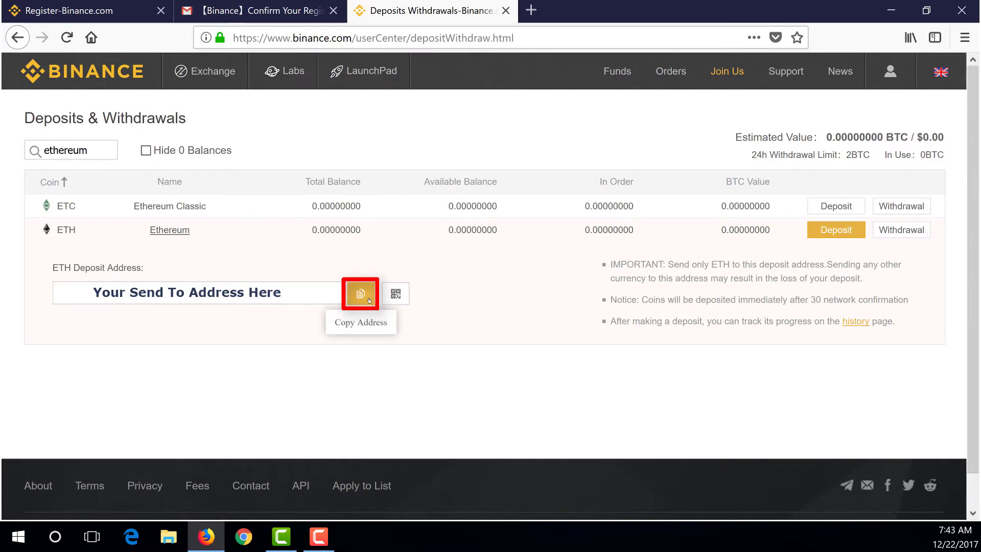
click(369, 299)
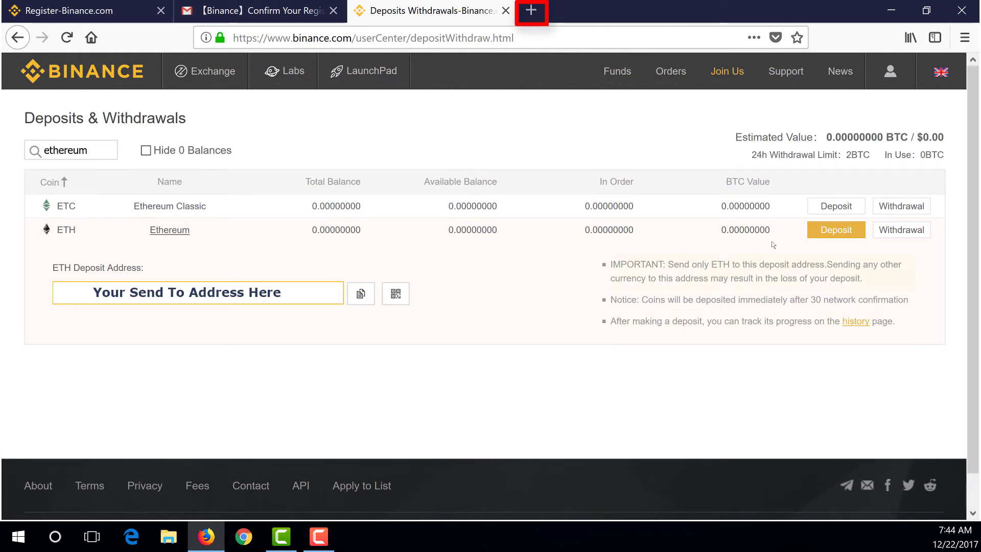
Load coinbase.com in a new Firefox tab
click(531, 10)
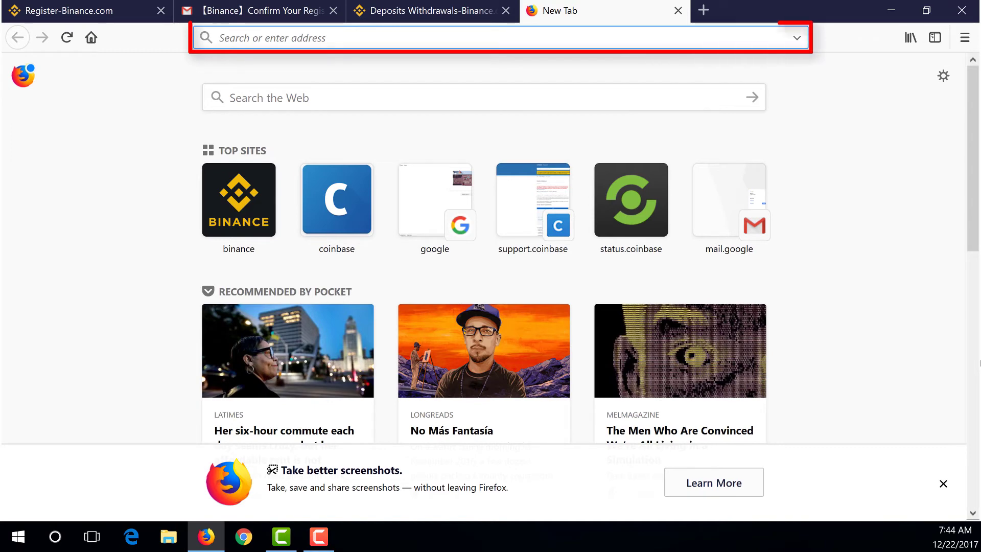
text(coinbase.com/)
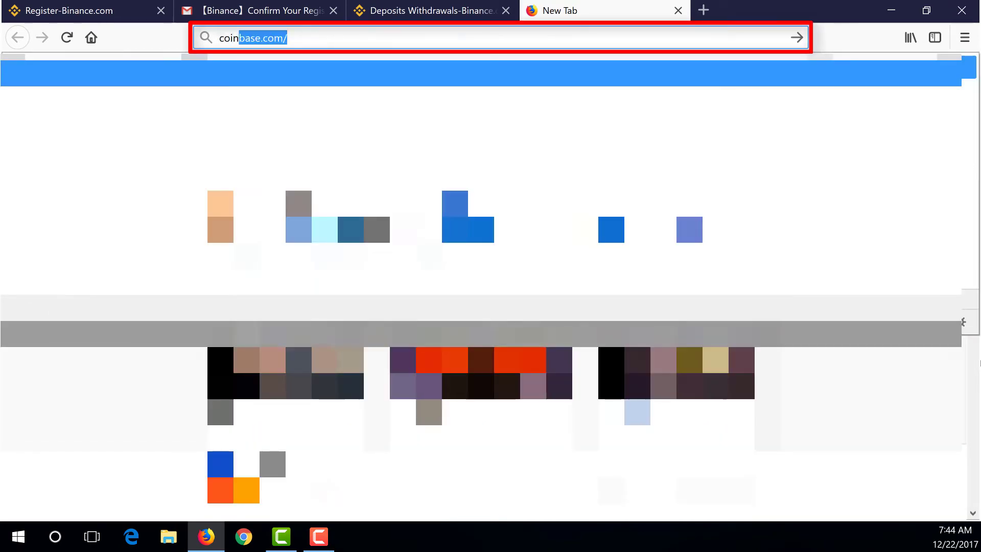
key(Return)
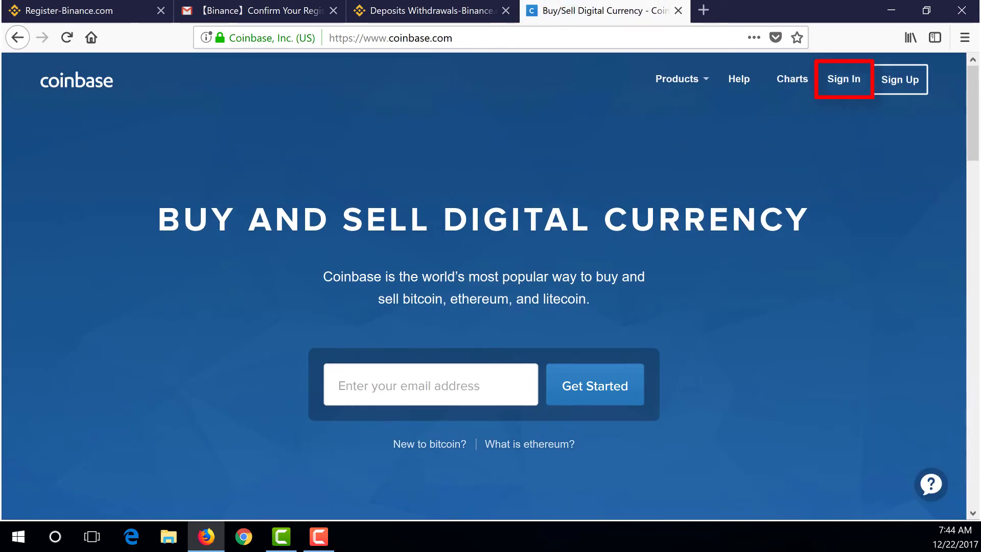
Go to the Sign In page from the Coinbase homepage navigation
click(843, 79)
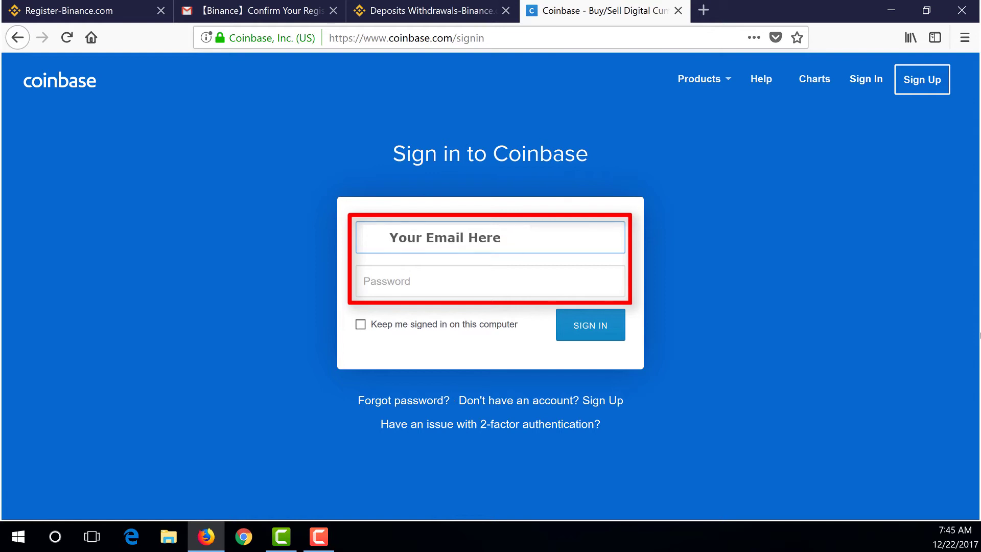
Enter the account password alongside the e-mail and submit the Coinbase sign-in form
click(460, 281)
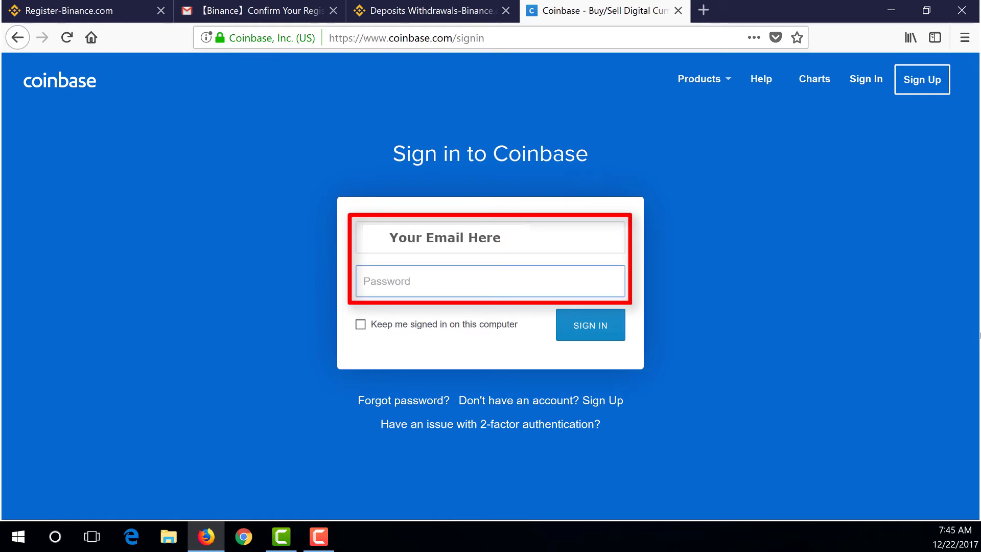
text(••••••••••••••••)
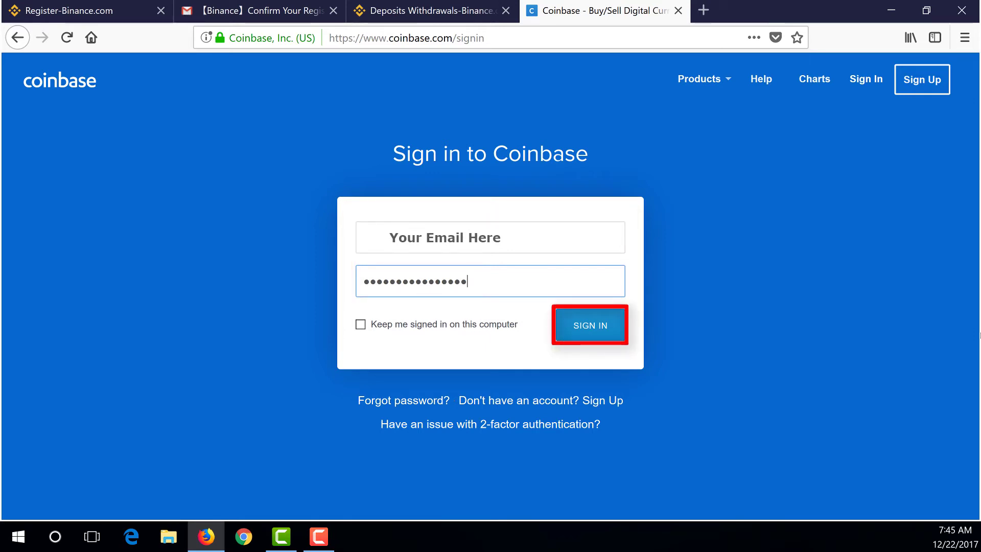
click(586, 340)
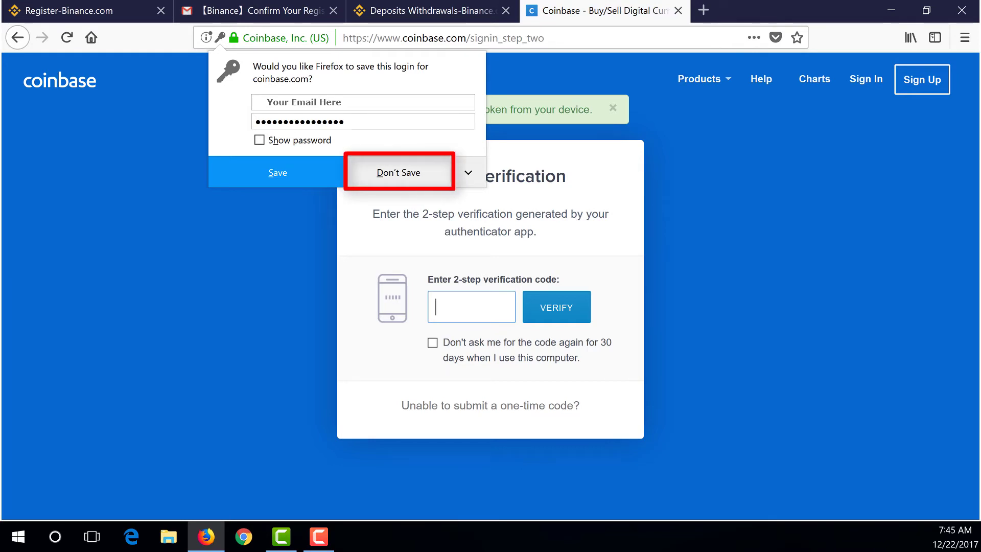
Decline Firefox's save-login prompt, then enter and verify the authenticator code
click(410, 175)
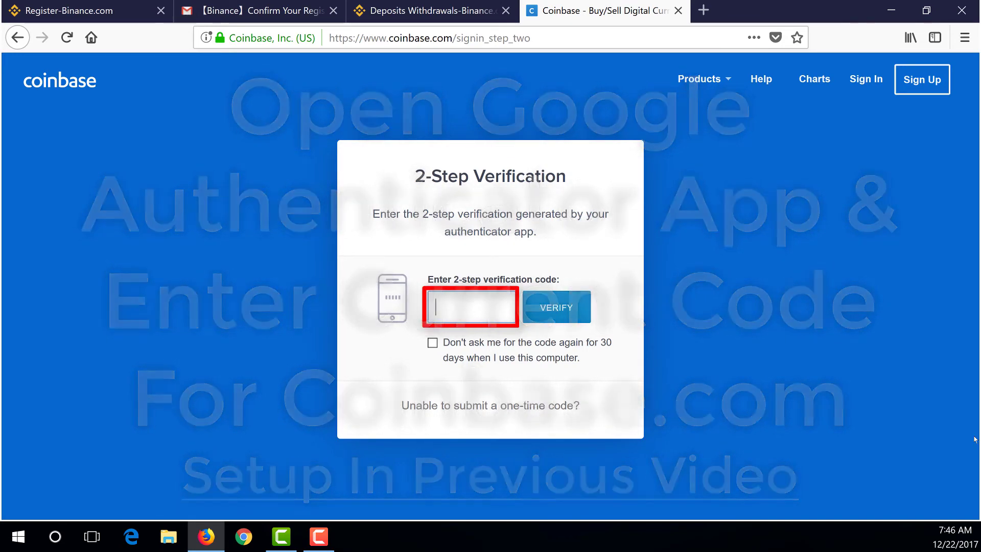
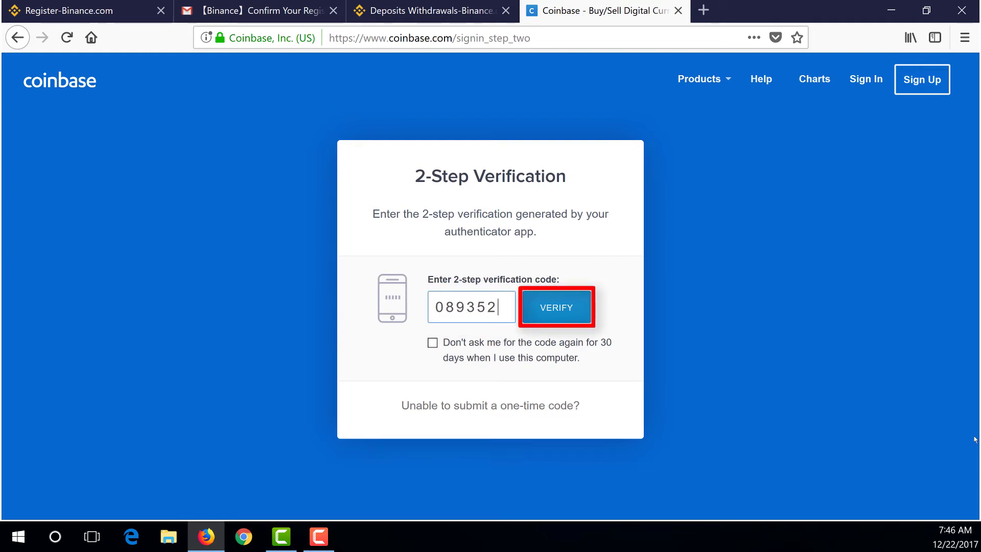
click(556, 307)
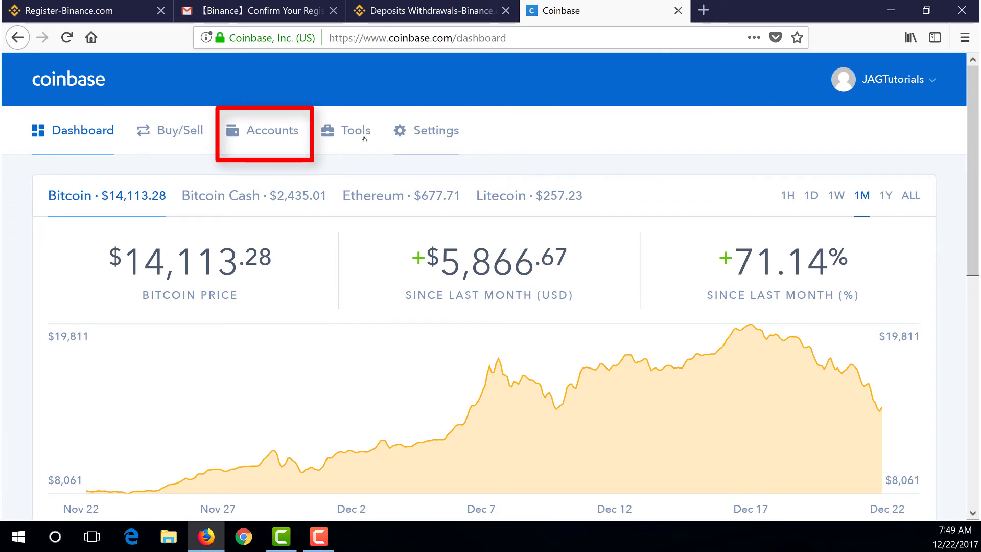
On the Accounts page, start a send from the ETH Wallet holding 0.7258 ETH
click(272, 131)
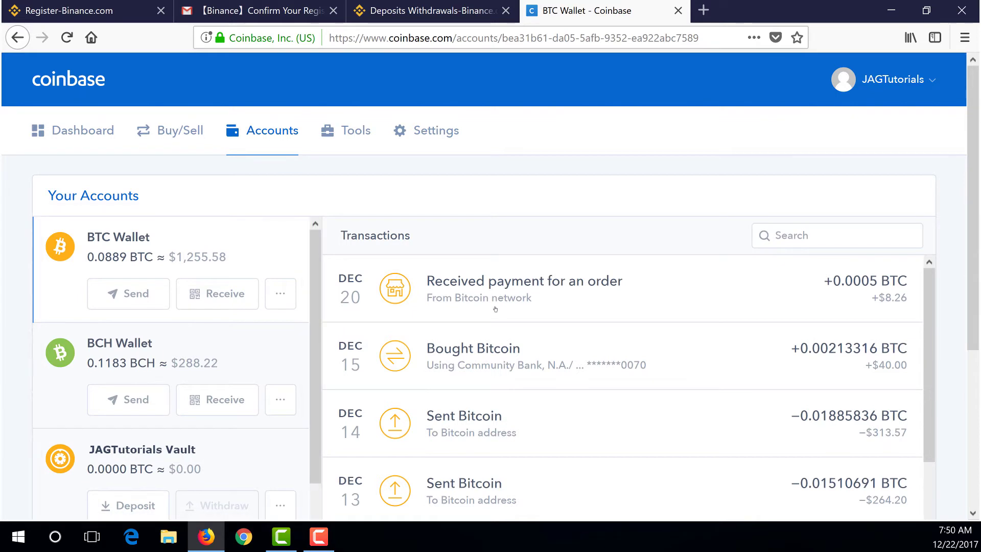
drag(315, 349, 313, 433)
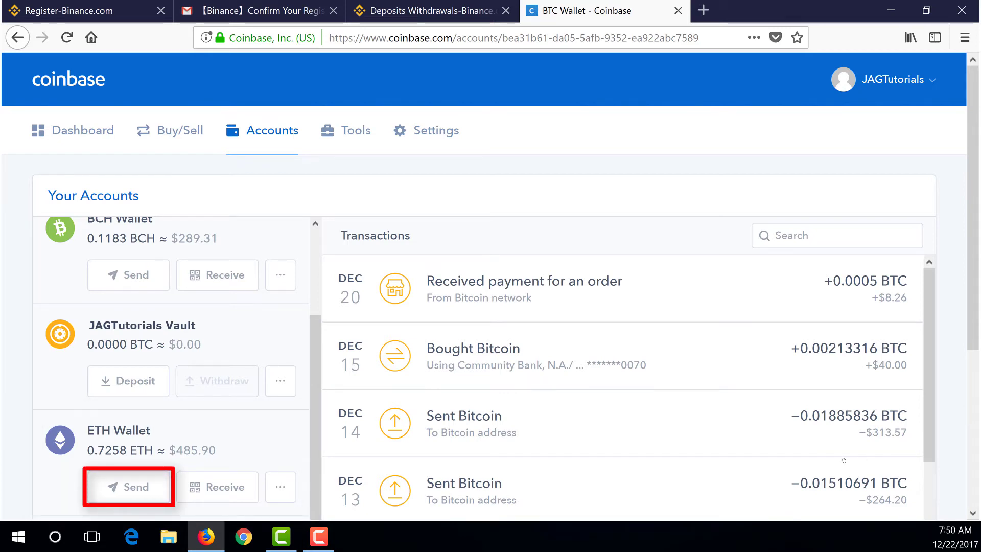
click(136, 485)
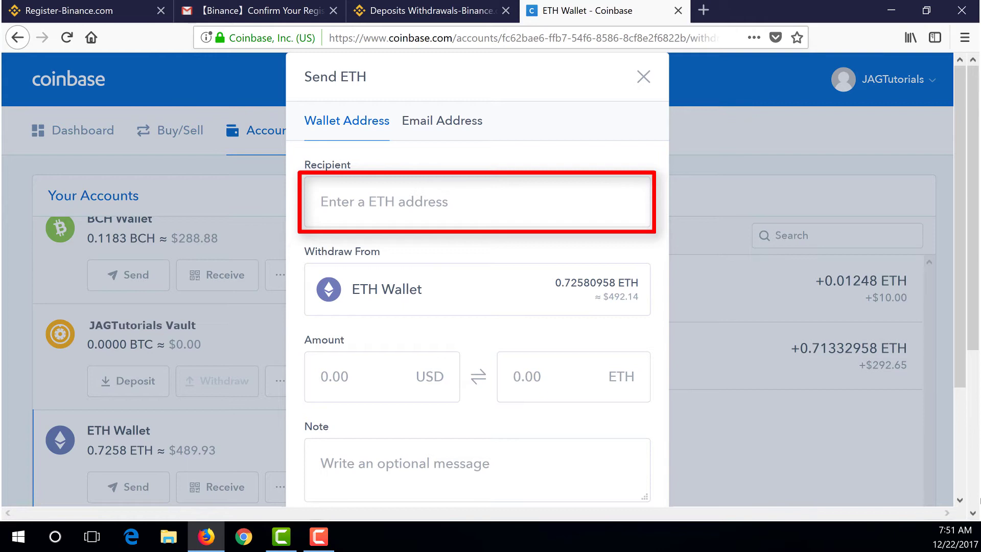
Paste the copied Binance ETH deposit address into the Recipient field
click(596, 208)
right_click(597, 209)
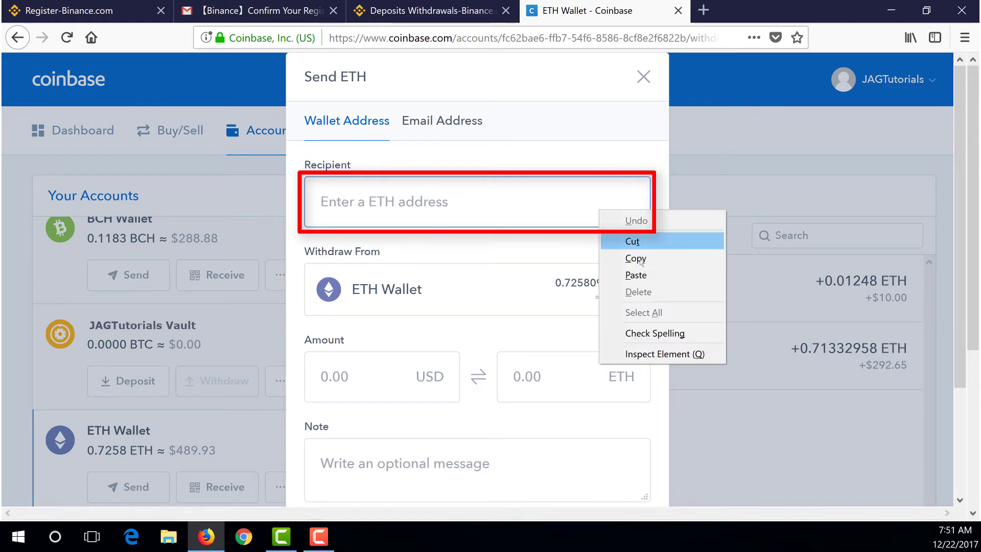
click(637, 275)
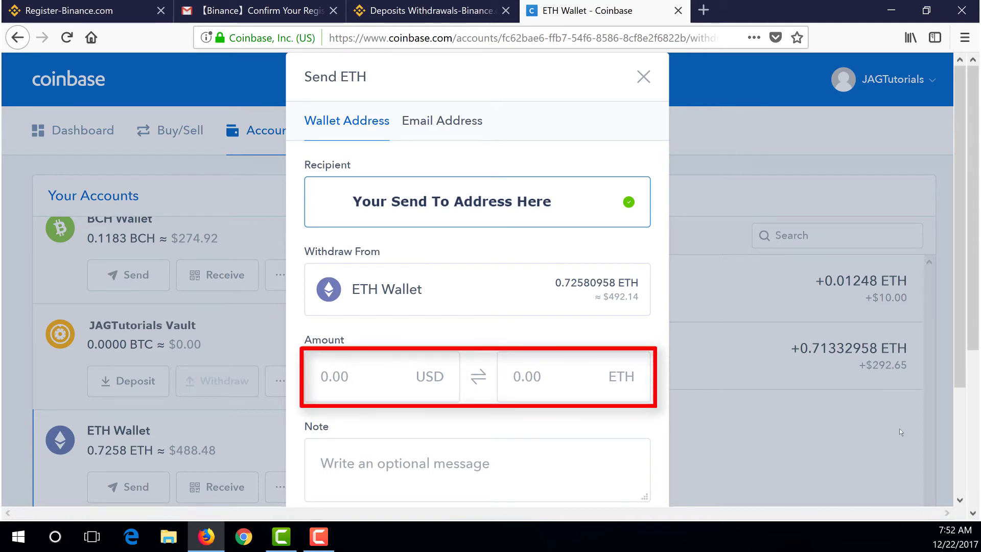
Enter 50 USD (0.07362 ETH) as the send amount
click(366, 375)
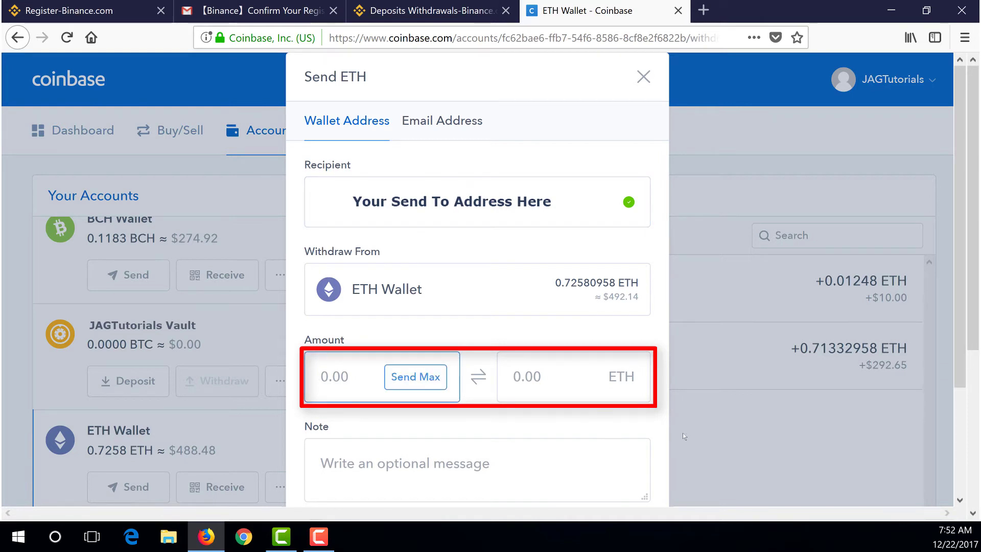
text(50)
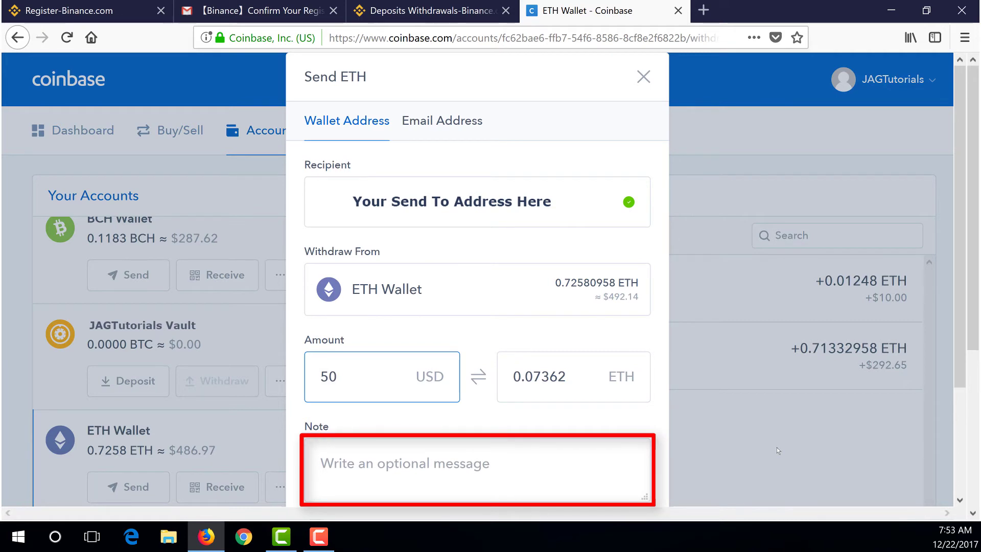
Add the transfer note 'Buy XRP Ripple'
click(599, 463)
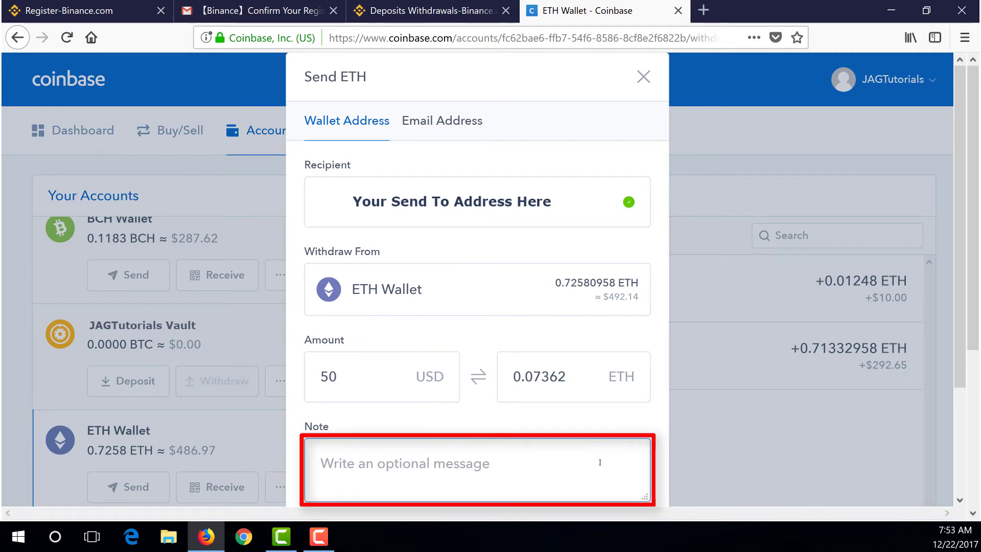
text(Buy XP)
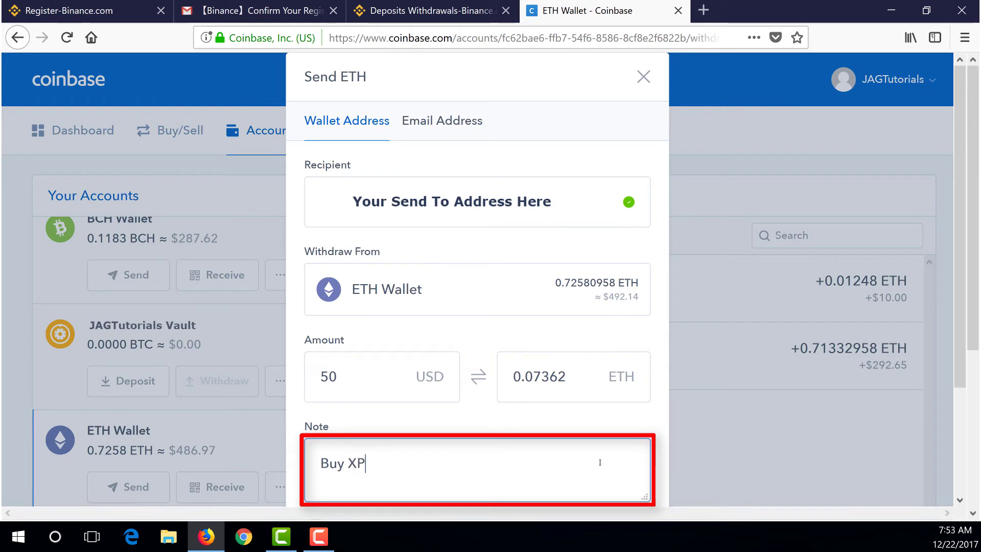
key(BackSpace)
text(RP Ripple)
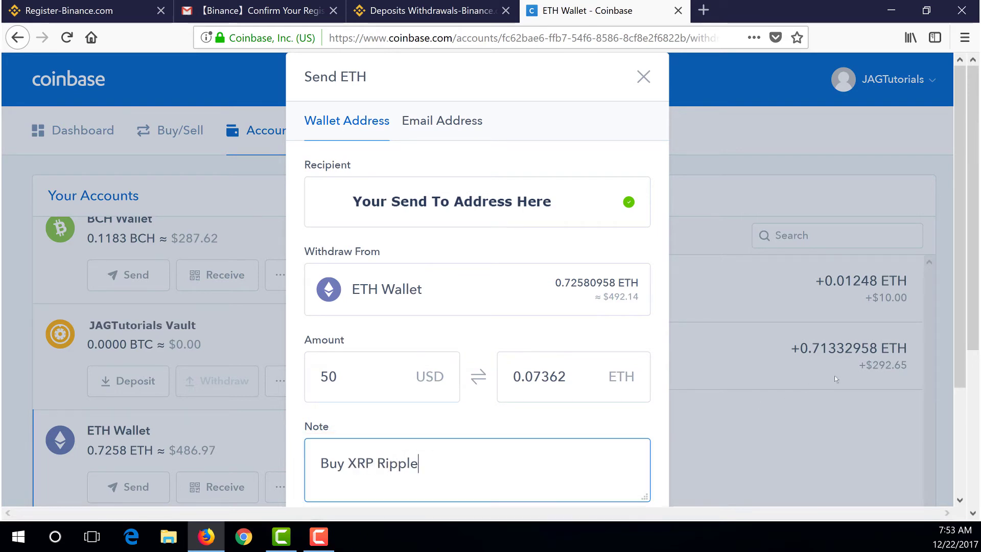
Continue the Send ETH form to the Confirm Send summary of 0.07446 ETH (≈$50.57)
drag(955, 336, 956, 470)
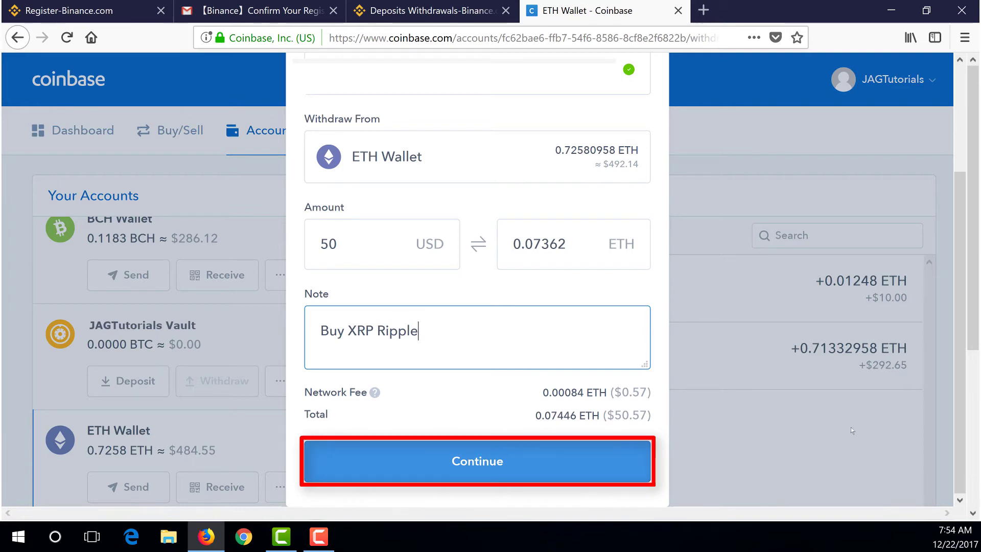
click(613, 466)
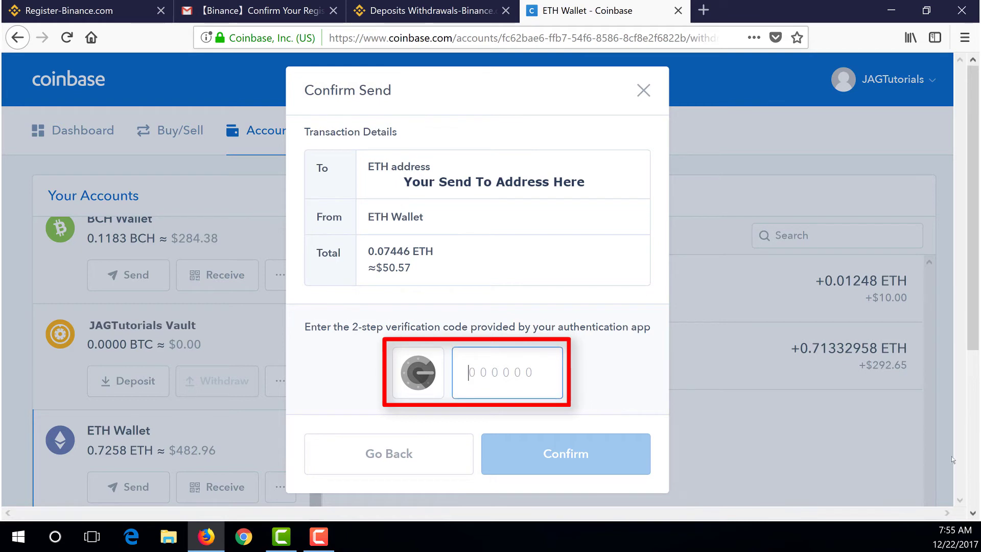
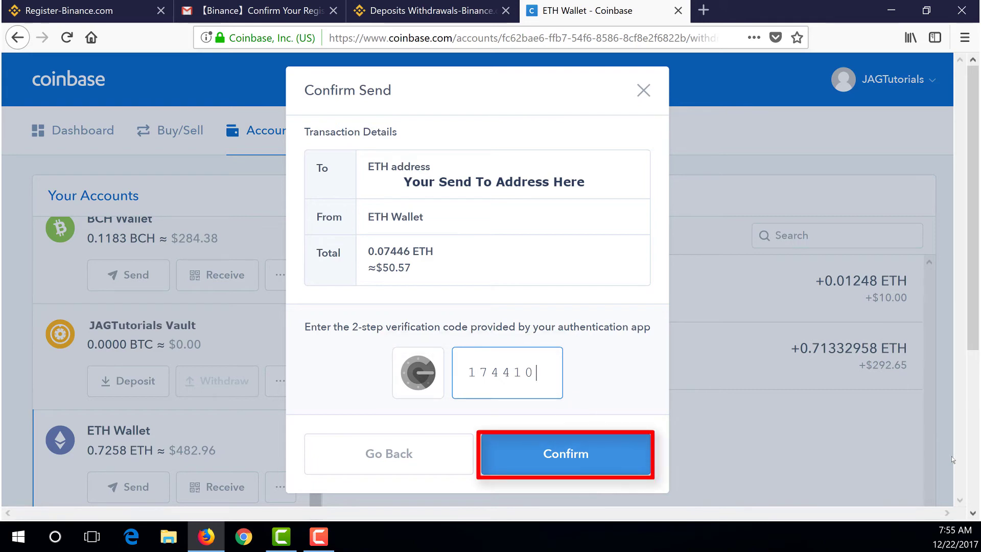
Confirm the 0.07446 ETH send using the authenticator app's 2-step verification code
click(635, 464)
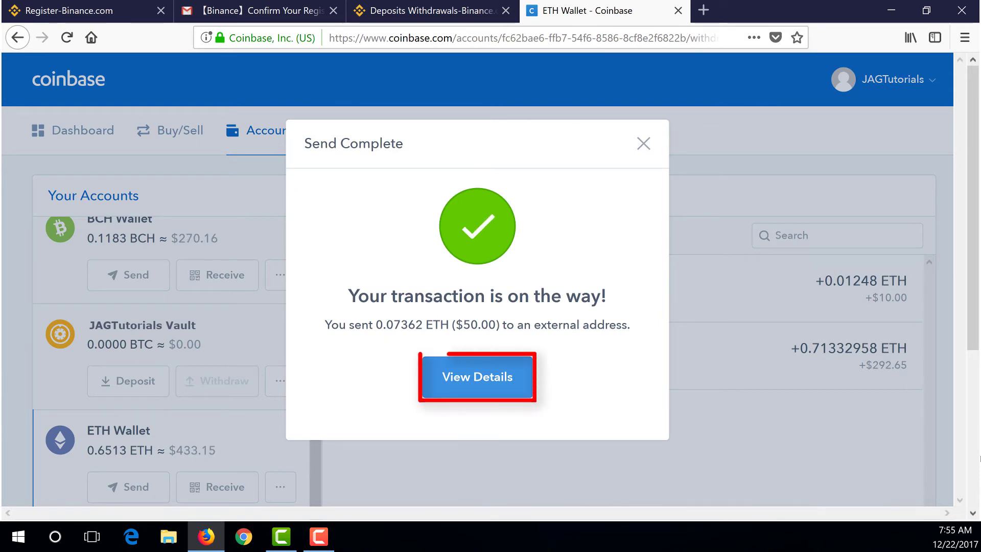
Check the sent transaction's details, then reload the ETH Wallet to list the pending −0.07446 ETH send
click(499, 383)
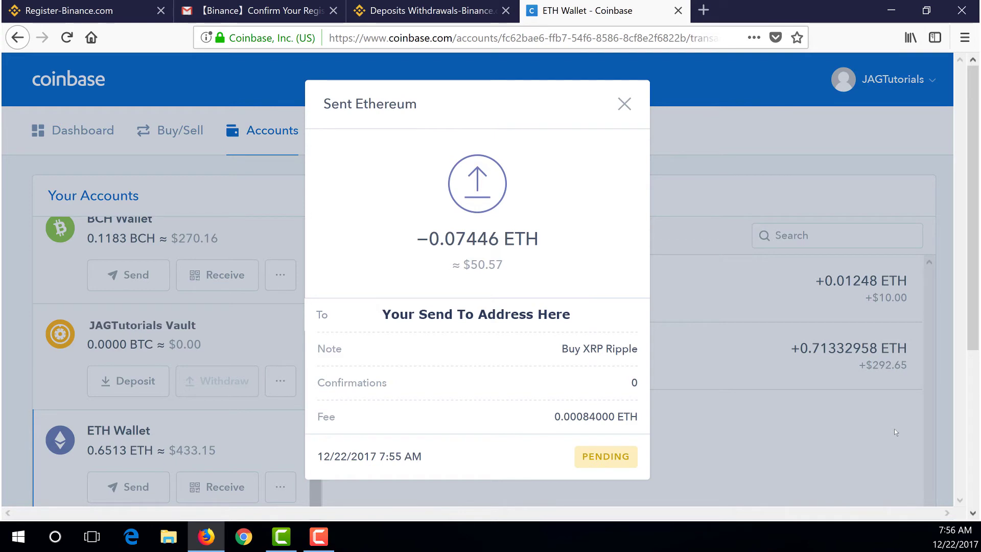
click(619, 102)
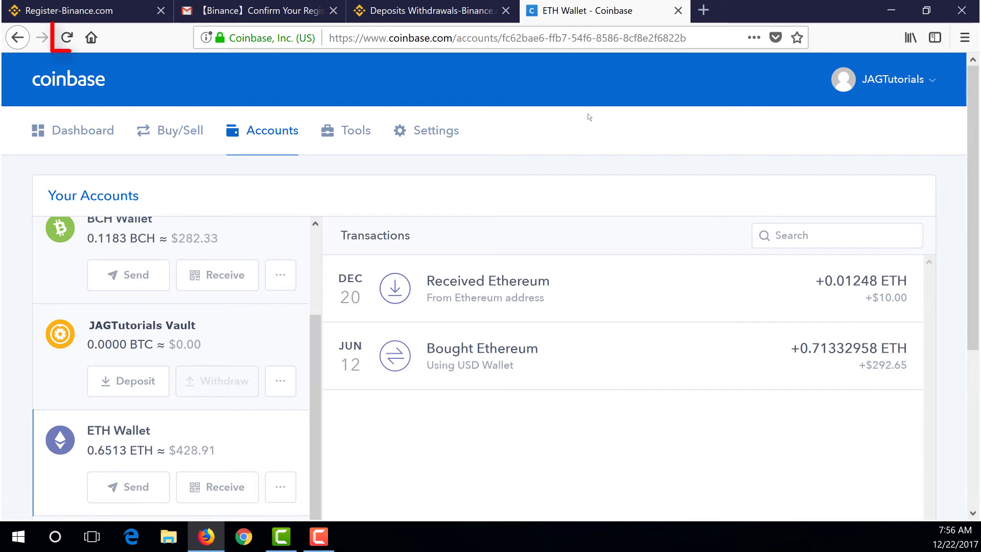
click(67, 39)
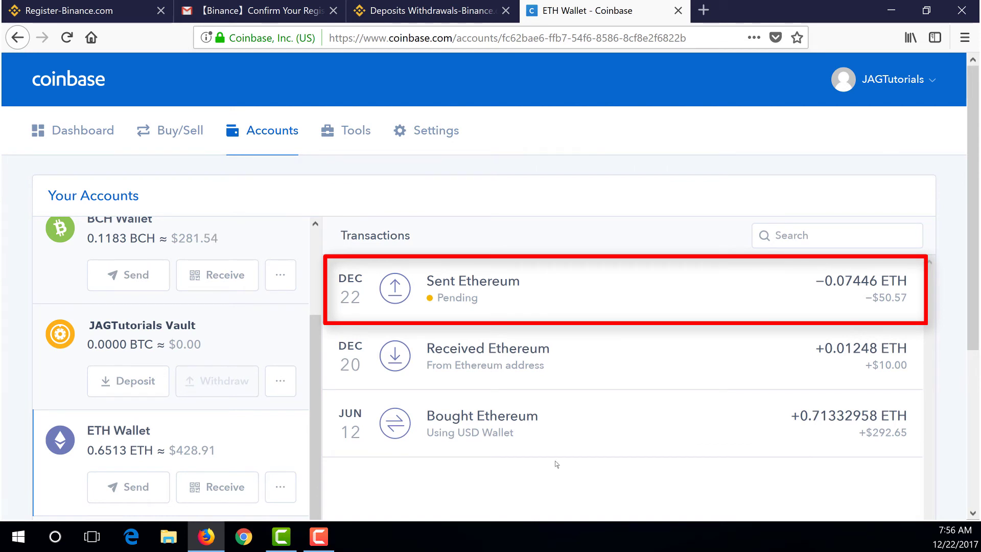
Recheck the Sent Ethereum details until it shows COMPLETED with 70 confirmations
click(605, 302)
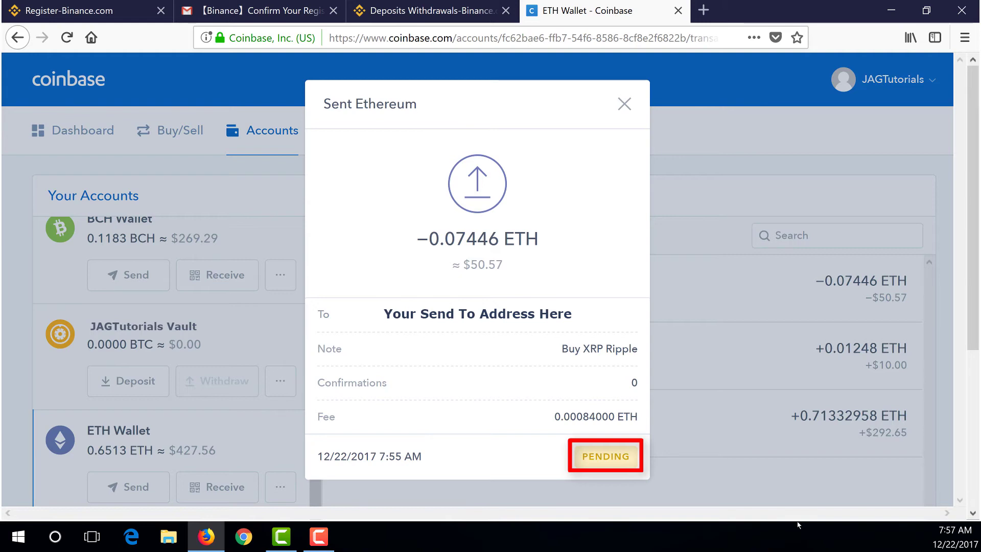
click(627, 102)
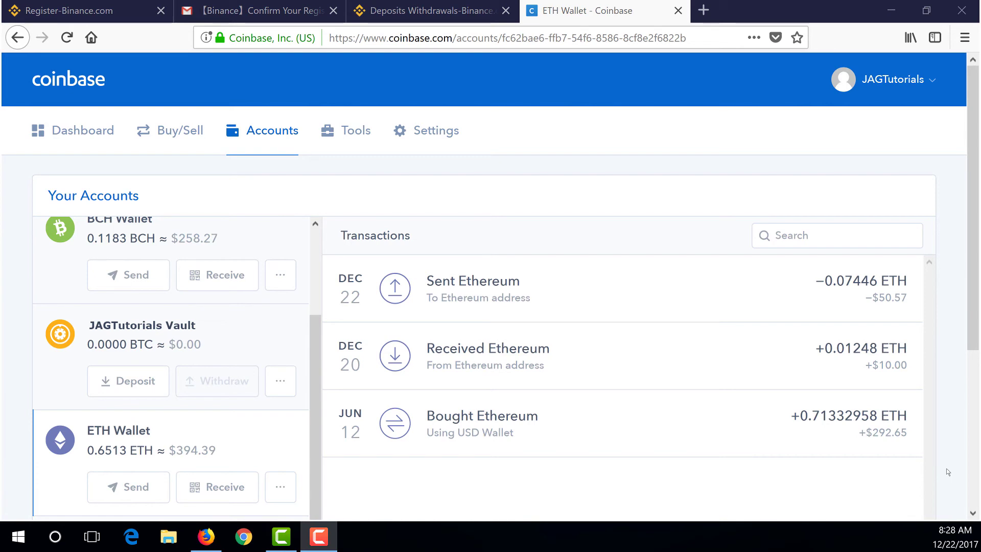
click(785, 304)
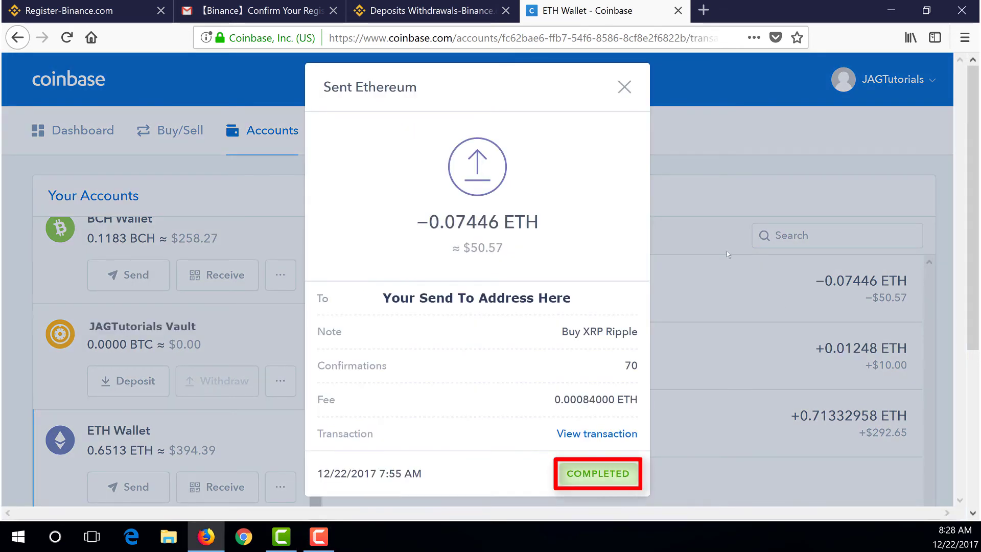
click(624, 86)
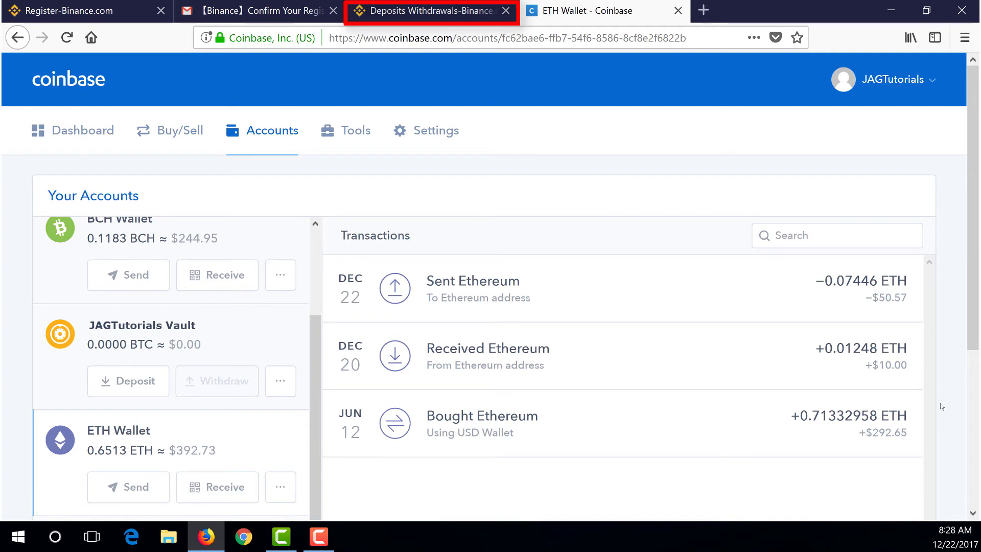
On Binance, check Funds > History for the completed 0.07362 ETH deposit, then open Deposits Withdrawals
click(468, 15)
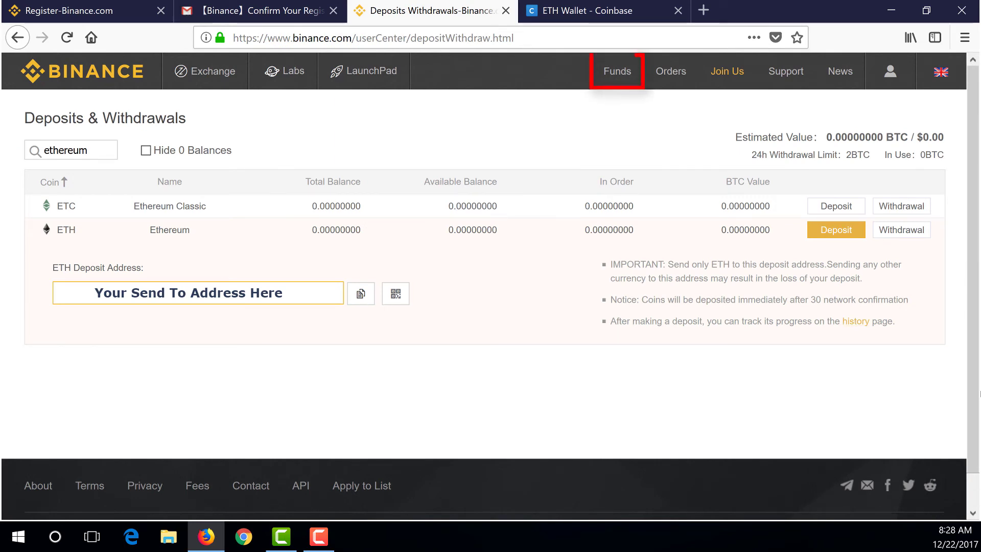
mouse_move(617, 74)
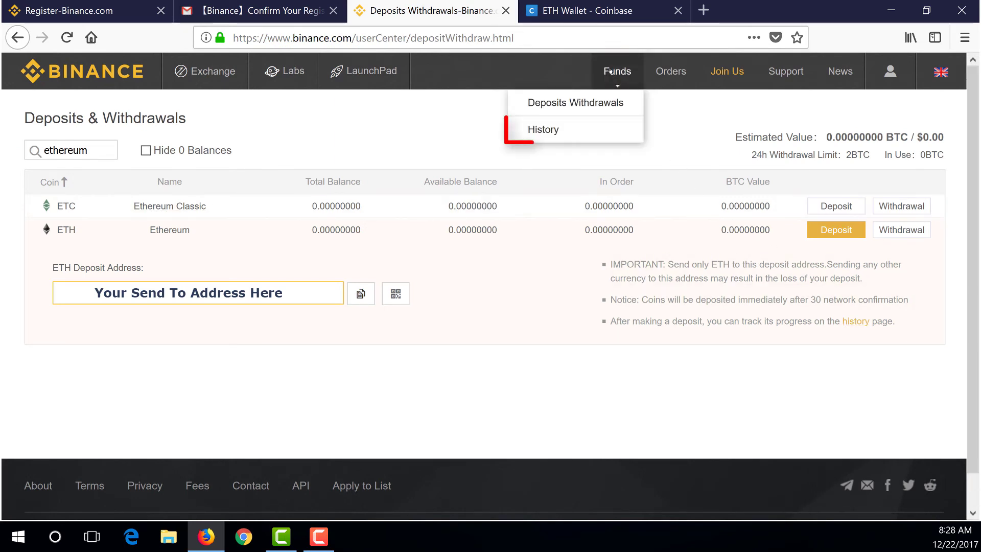
click(608, 131)
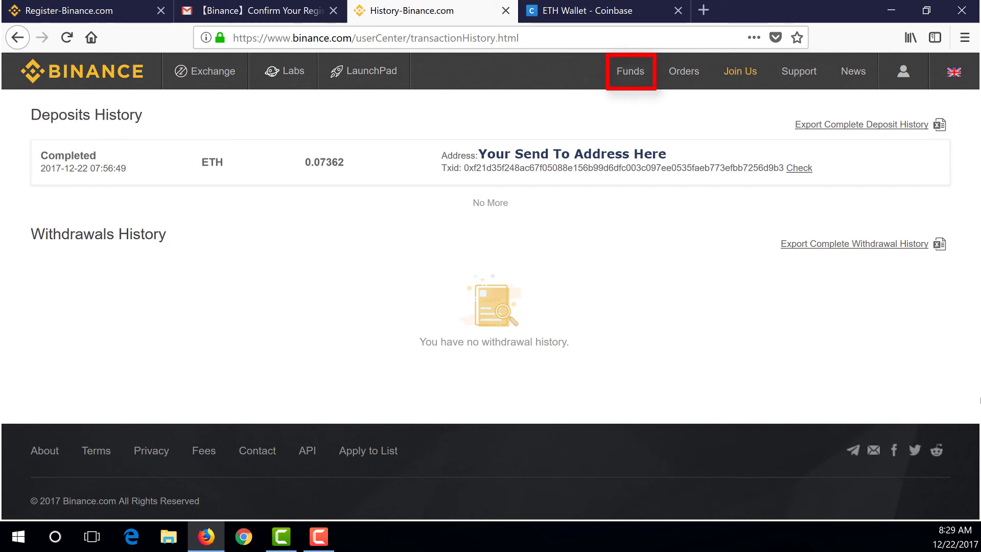
mouse_move(639, 82)
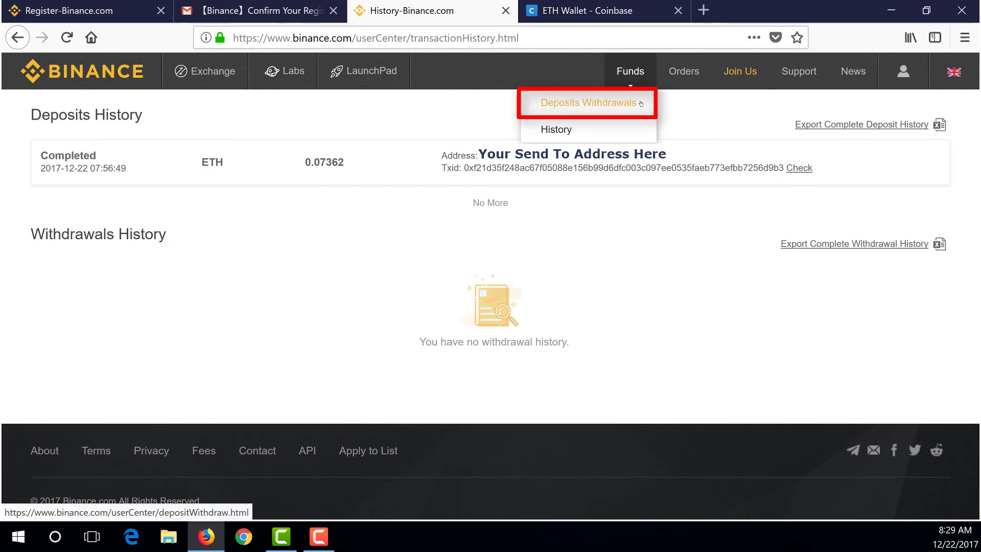
click(640, 104)
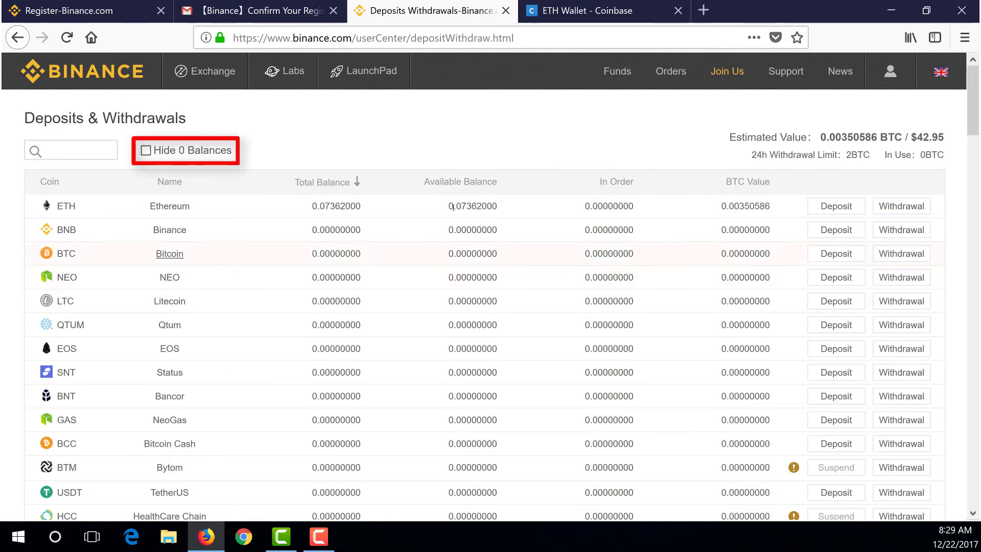
Hide zero balances so only the 0.07362 ETH holding stays in the list
click(149, 151)
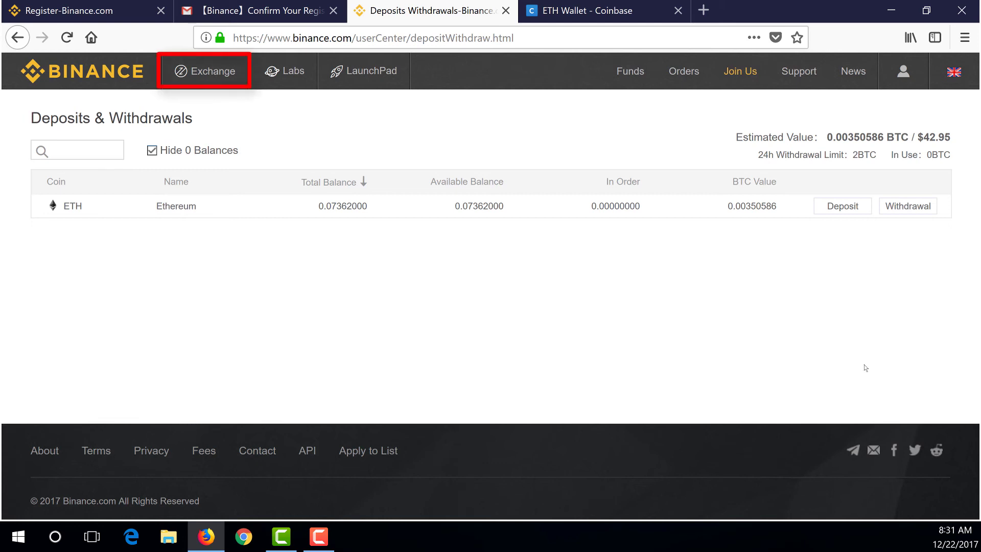
Go to Binance's Basic trading page from the Exchange menu
mouse_move(237, 86)
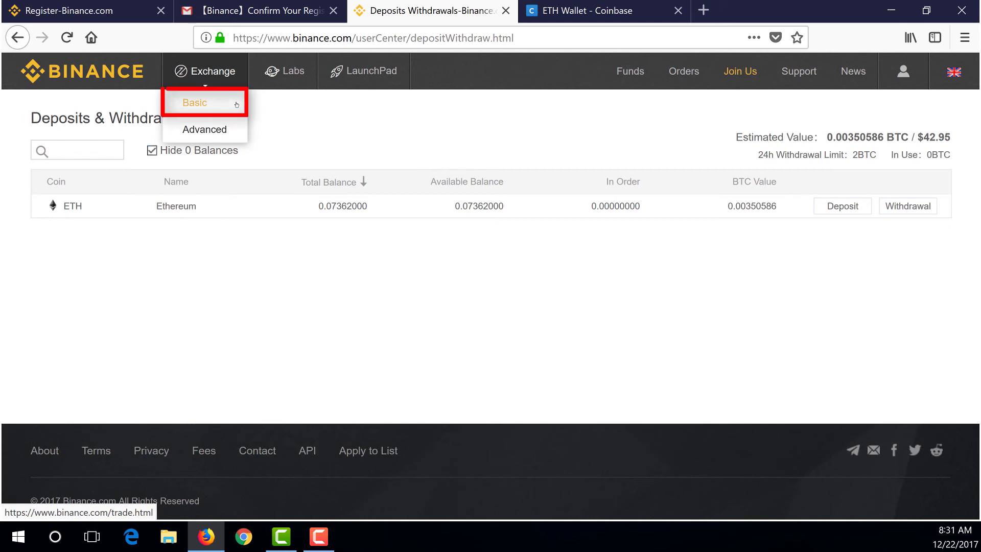
click(236, 104)
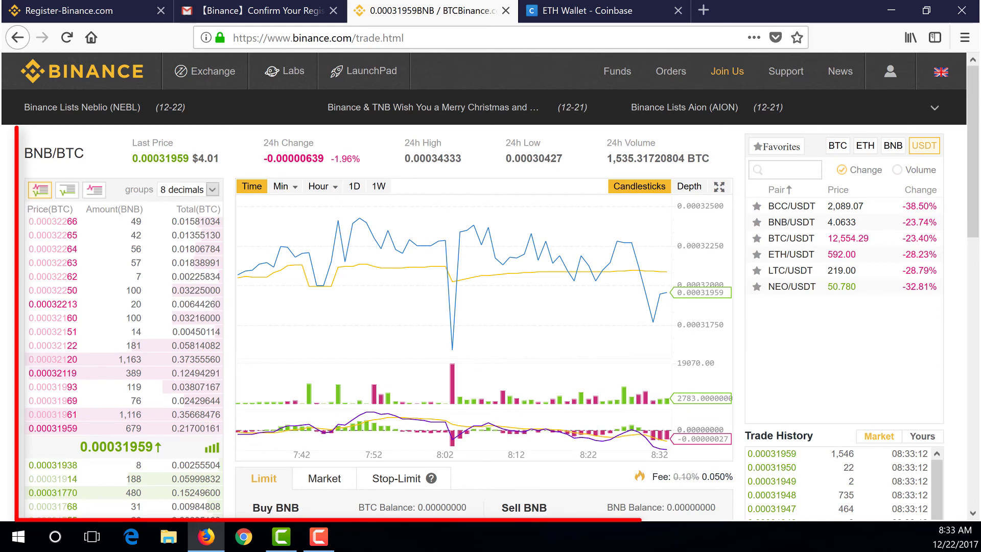
Show the ETH markets and filter them by 'trx' to isolate TRX/ETH
click(797, 238)
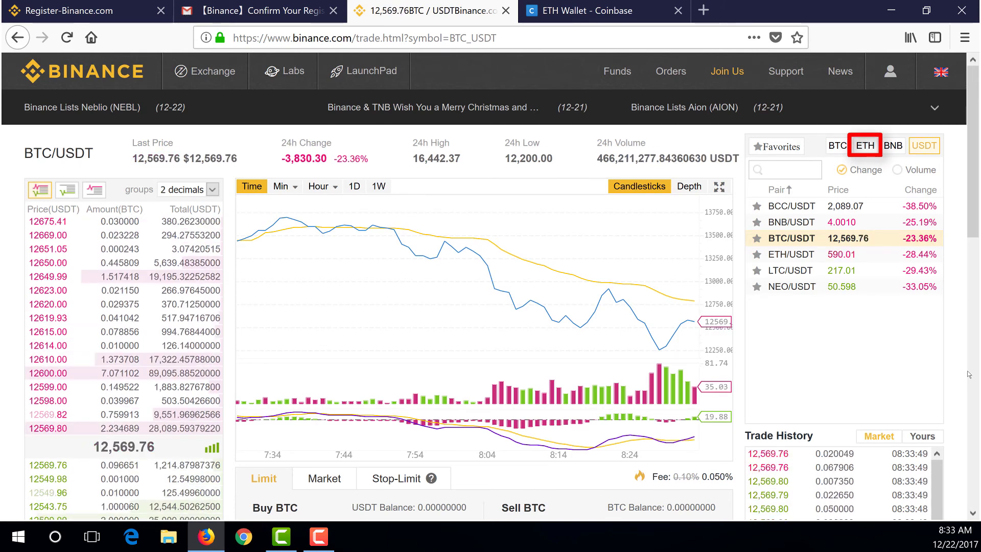
click(865, 146)
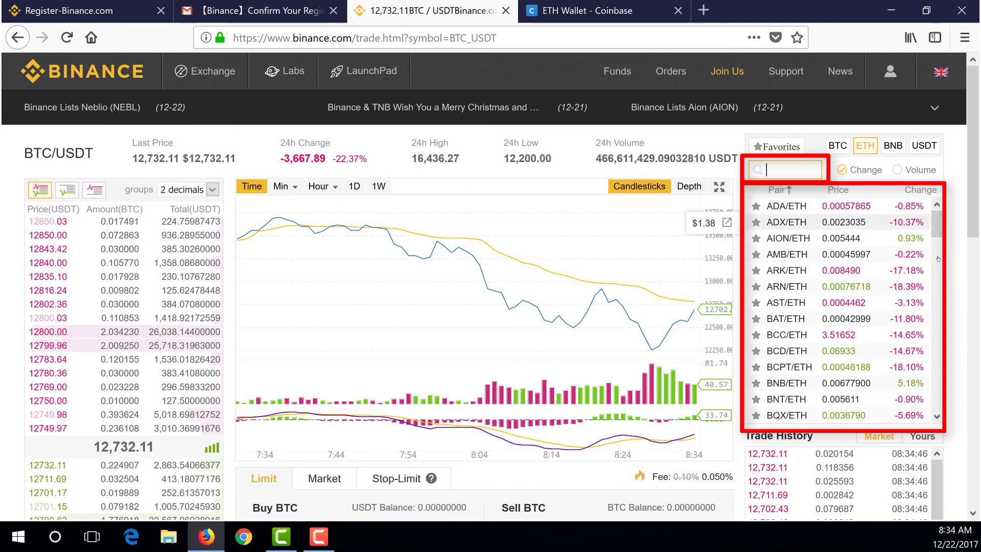
text(trx)
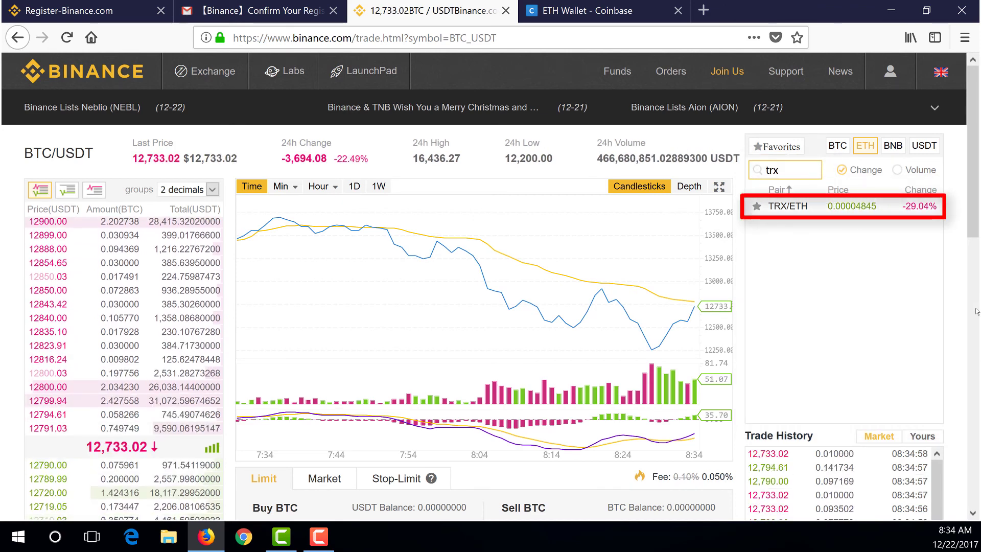
Open TRX/ETH, view its 1D and 1W charts, then return to the Time chart
click(822, 206)
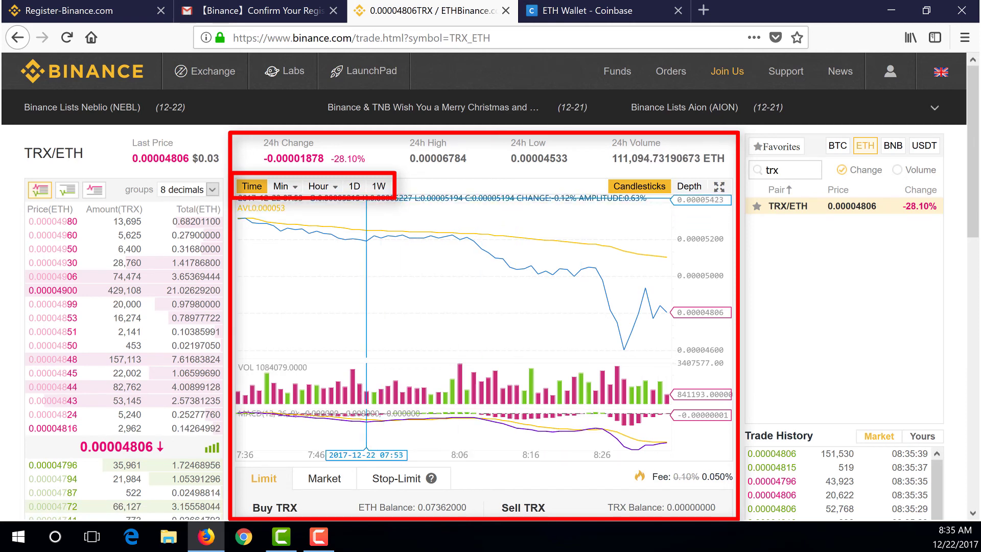
click(357, 187)
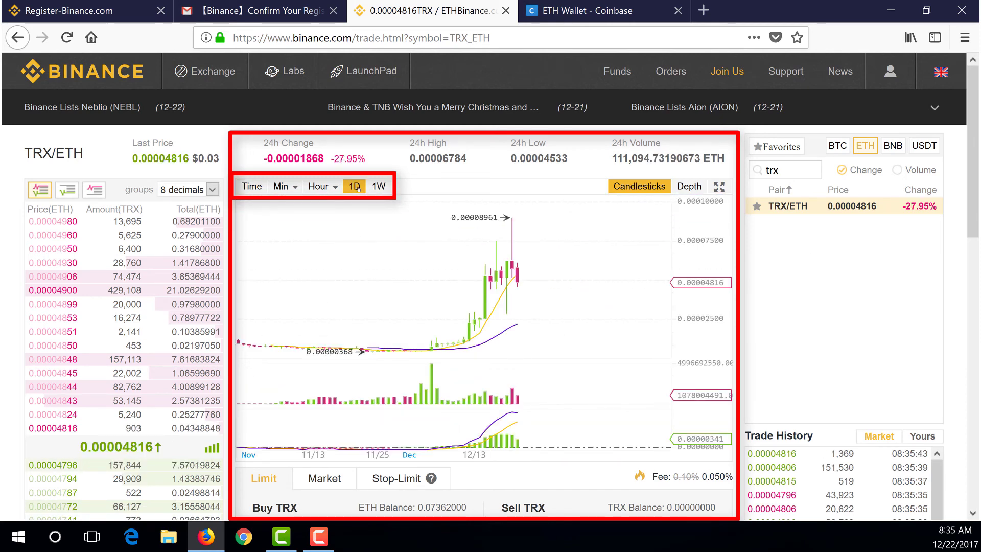
click(378, 186)
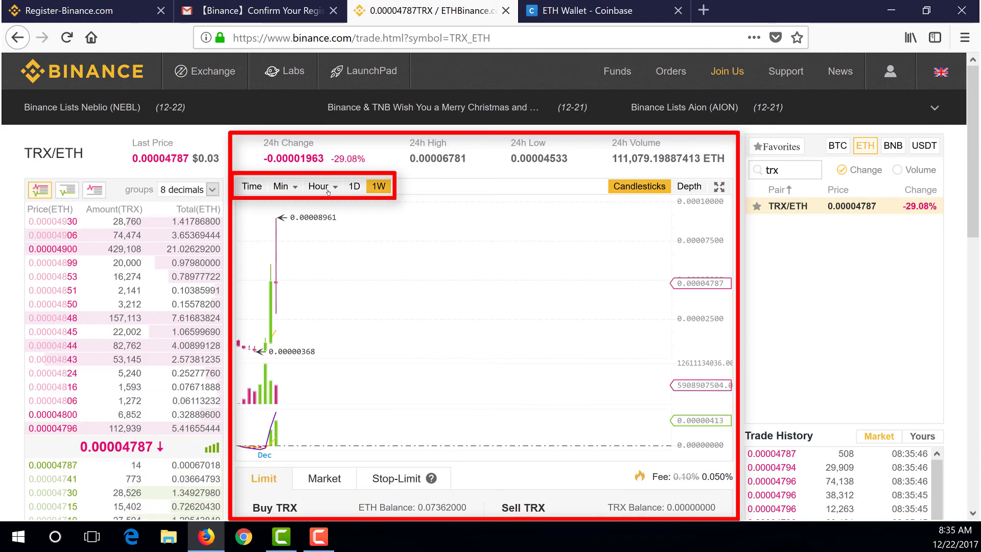
click(243, 187)
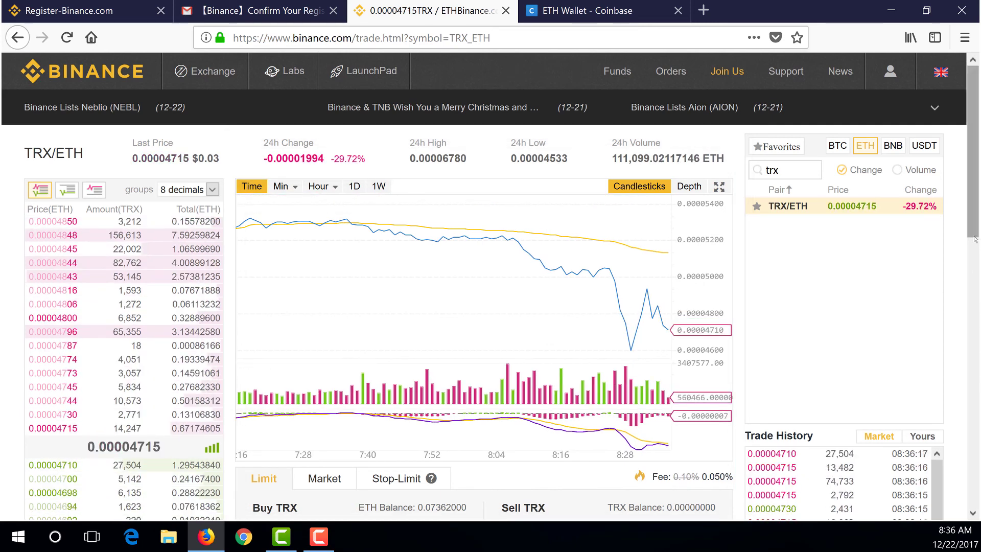
Place a limit buy for 759 TRX at 0.00004845 ETH using 50% of the ETH balance
scroll(977, 251, down, 3)
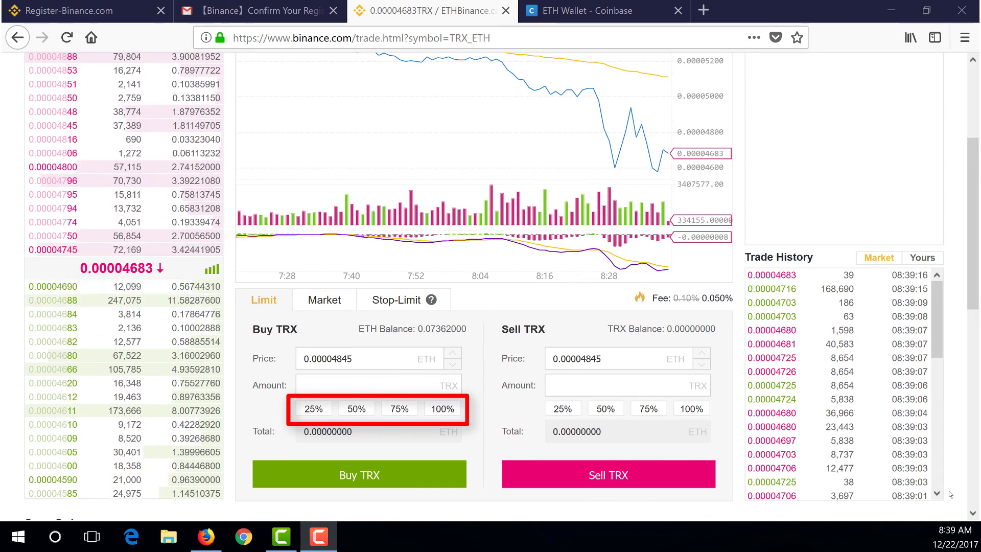
click(363, 410)
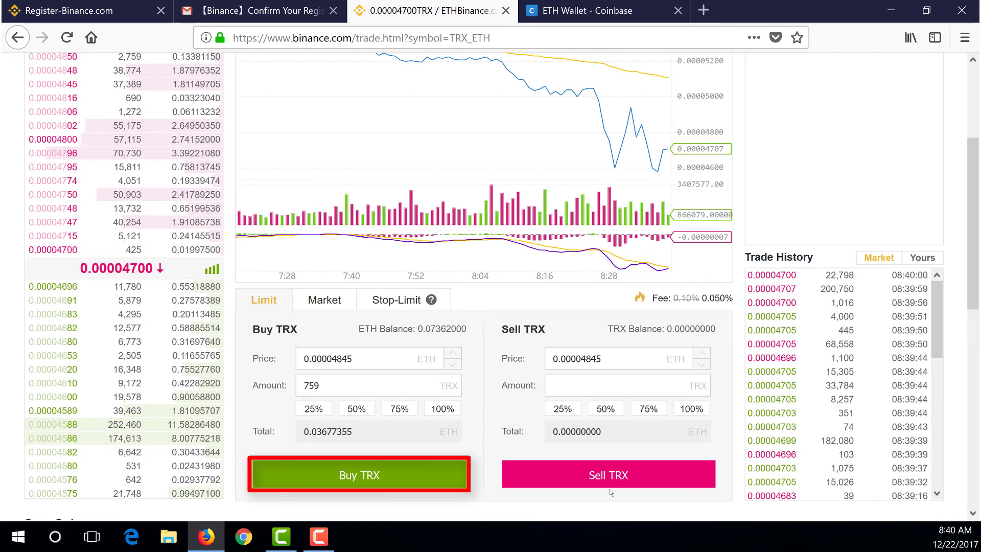
click(452, 486)
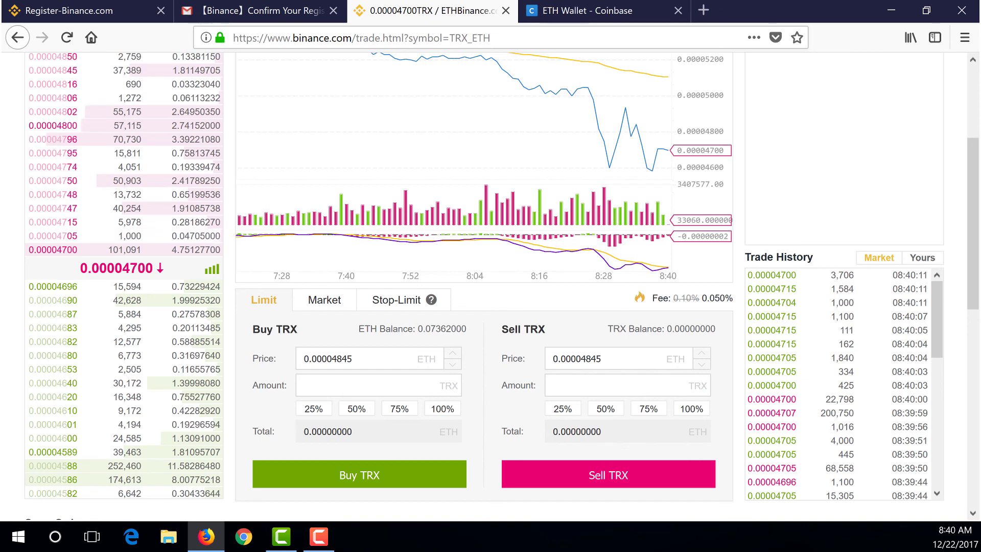
drag(976, 298, 974, 221)
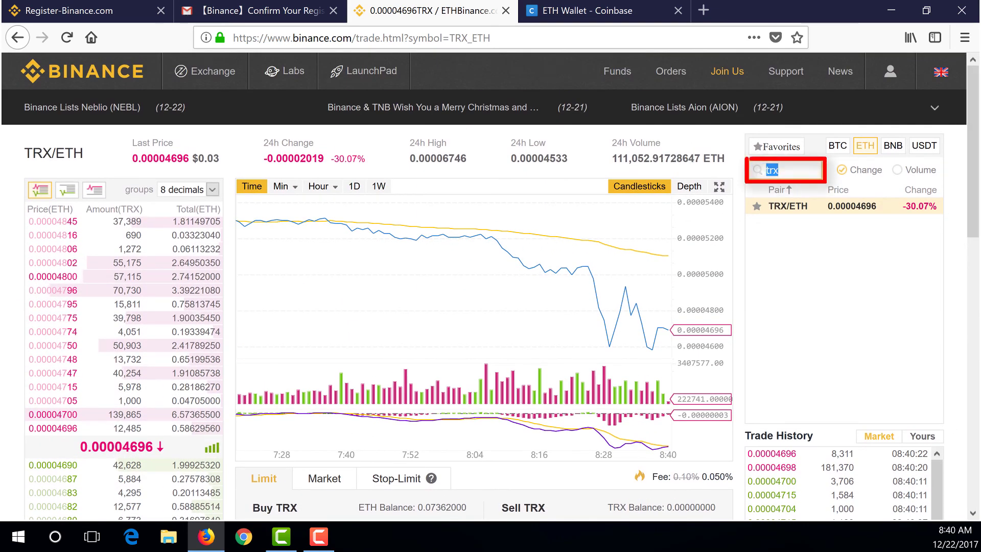
Open XRP/ETH and limit-buy 27 XRP at 0.00139000 ETH with 100% of the remaining ETH
text(xrp)
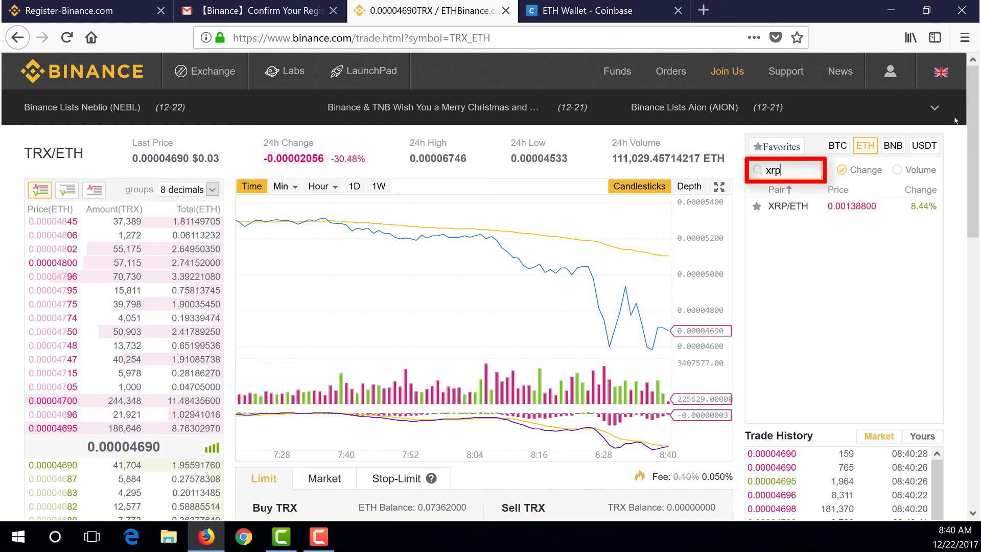
click(781, 207)
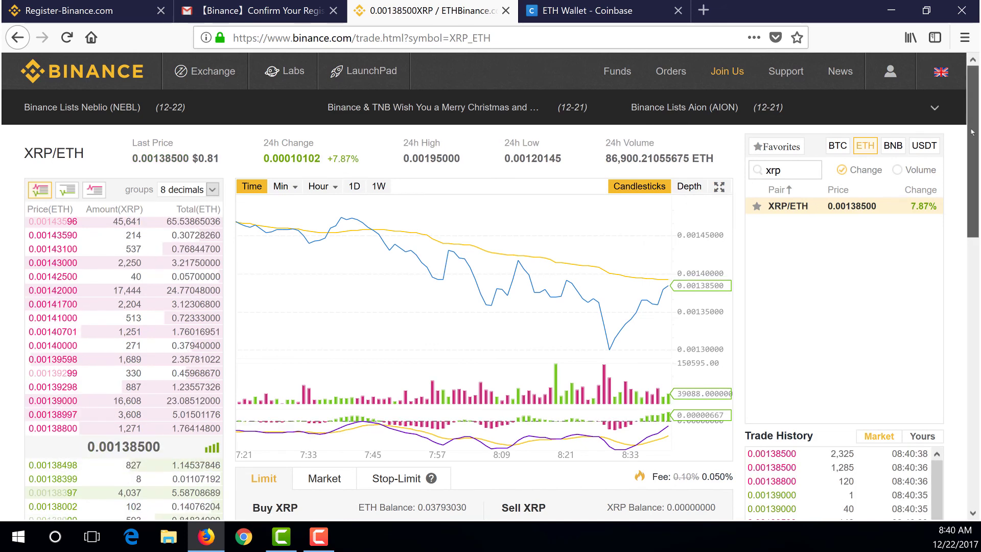
drag(972, 133, 976, 205)
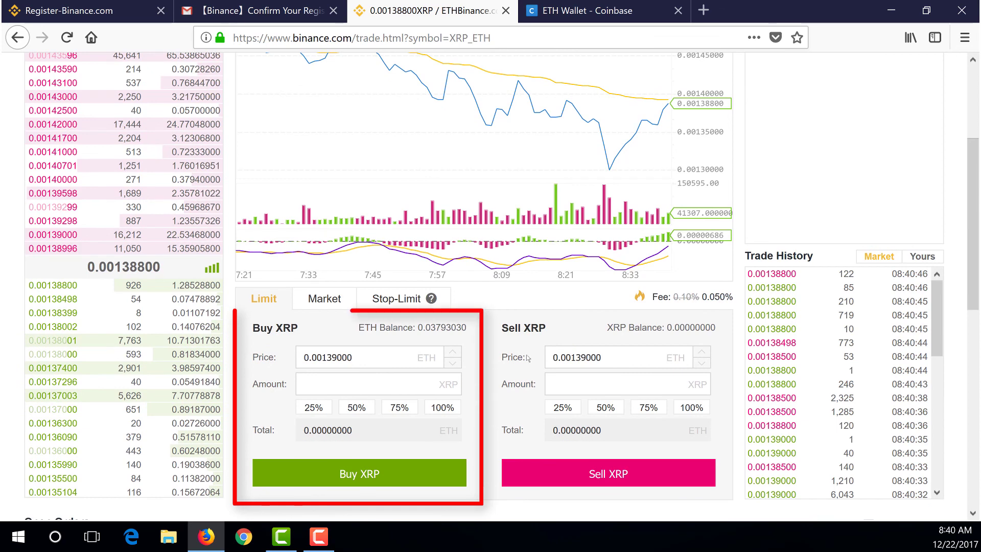
click(432, 408)
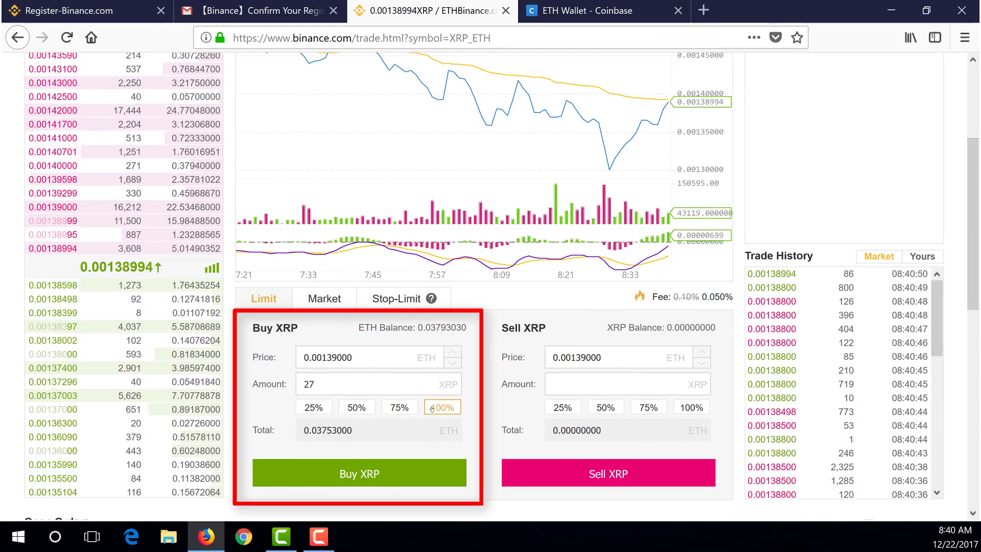
click(406, 479)
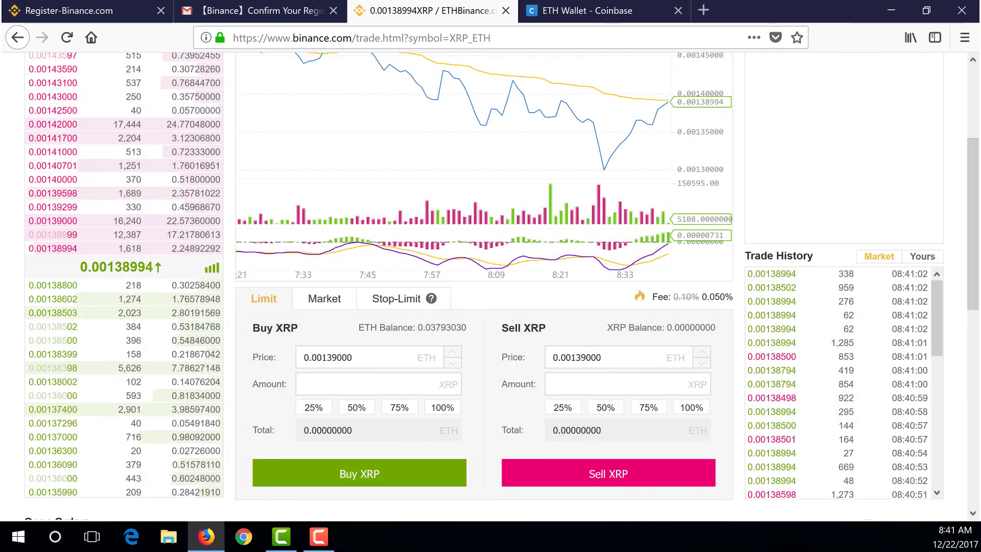
drag(972, 309, 974, 205)
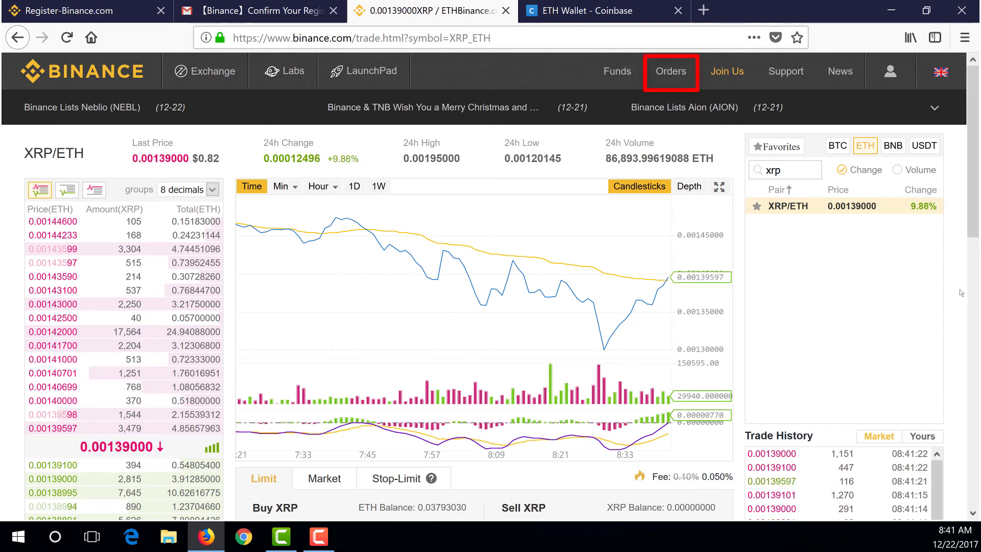
Check Order History for the filled 27 XRP and 759 TRX buys, then view Deposits & Withdrawals balances
mouse_move(670, 87)
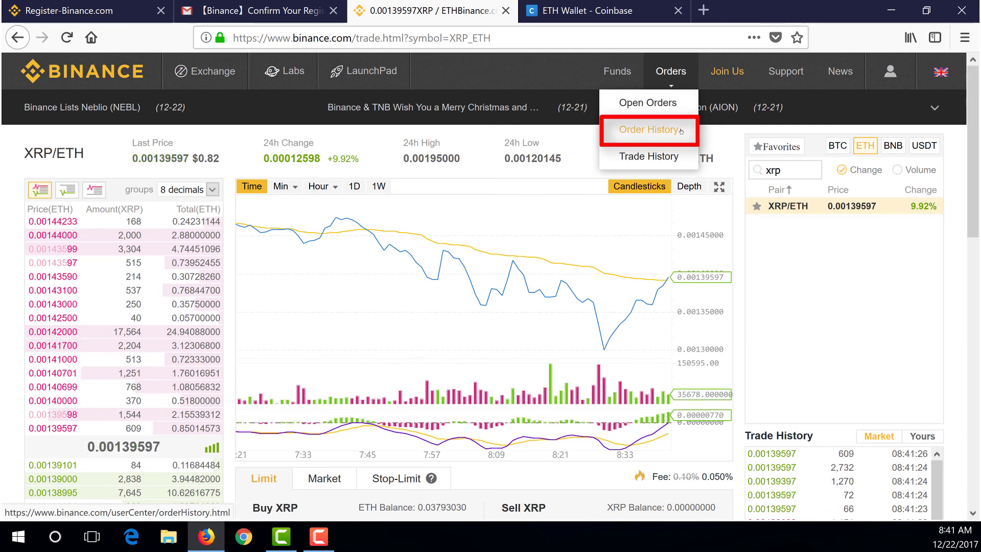
click(649, 130)
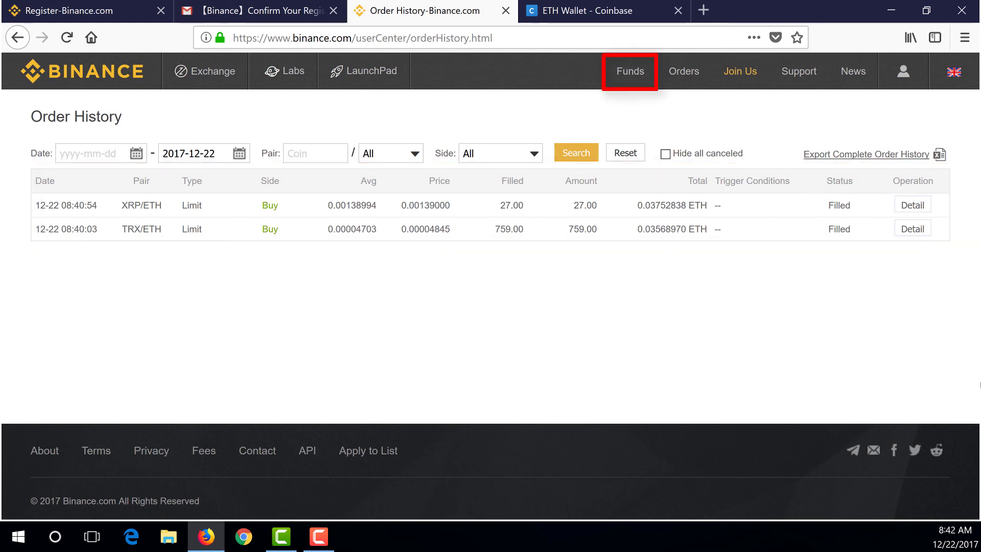
mouse_move(632, 82)
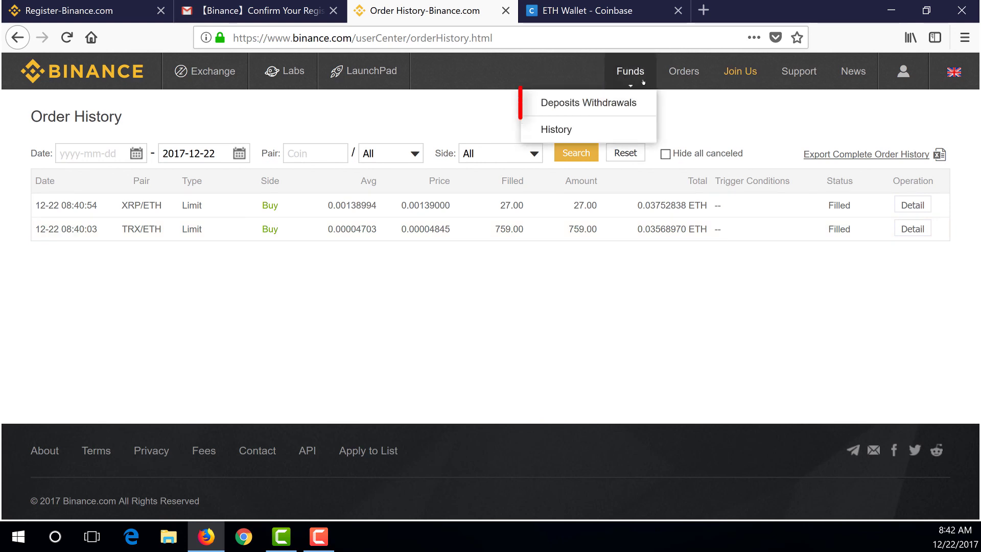
click(641, 107)
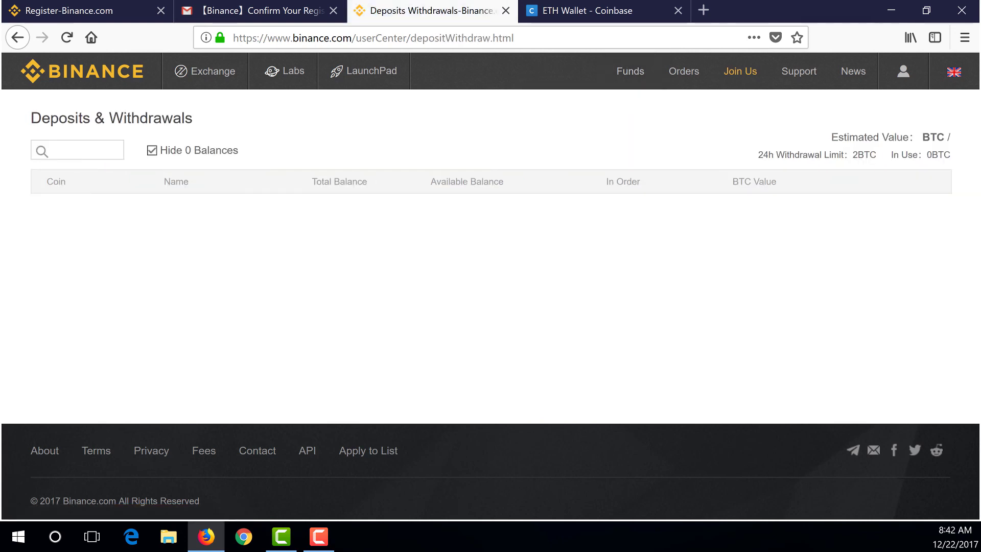